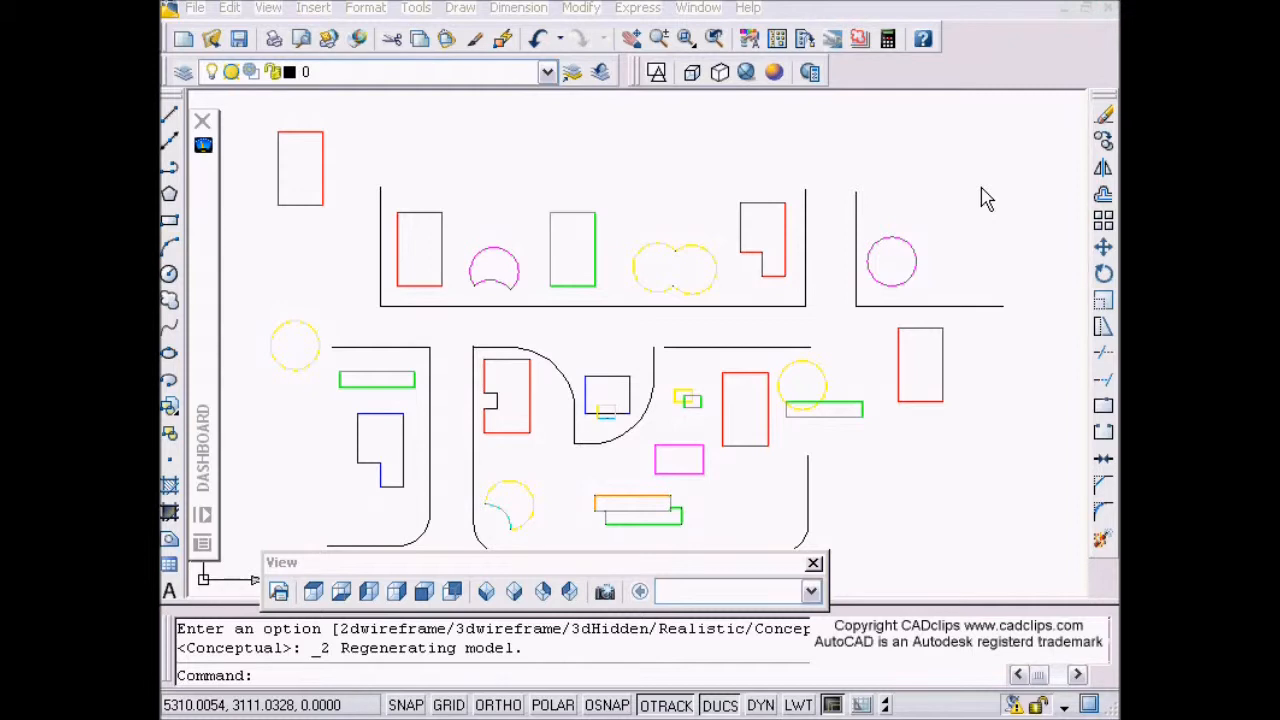
Step: Review the walk/fly step size and steps-per-second values in the Walk and Fly Settings, and cancel out of the dialog
left_click(224, 214)
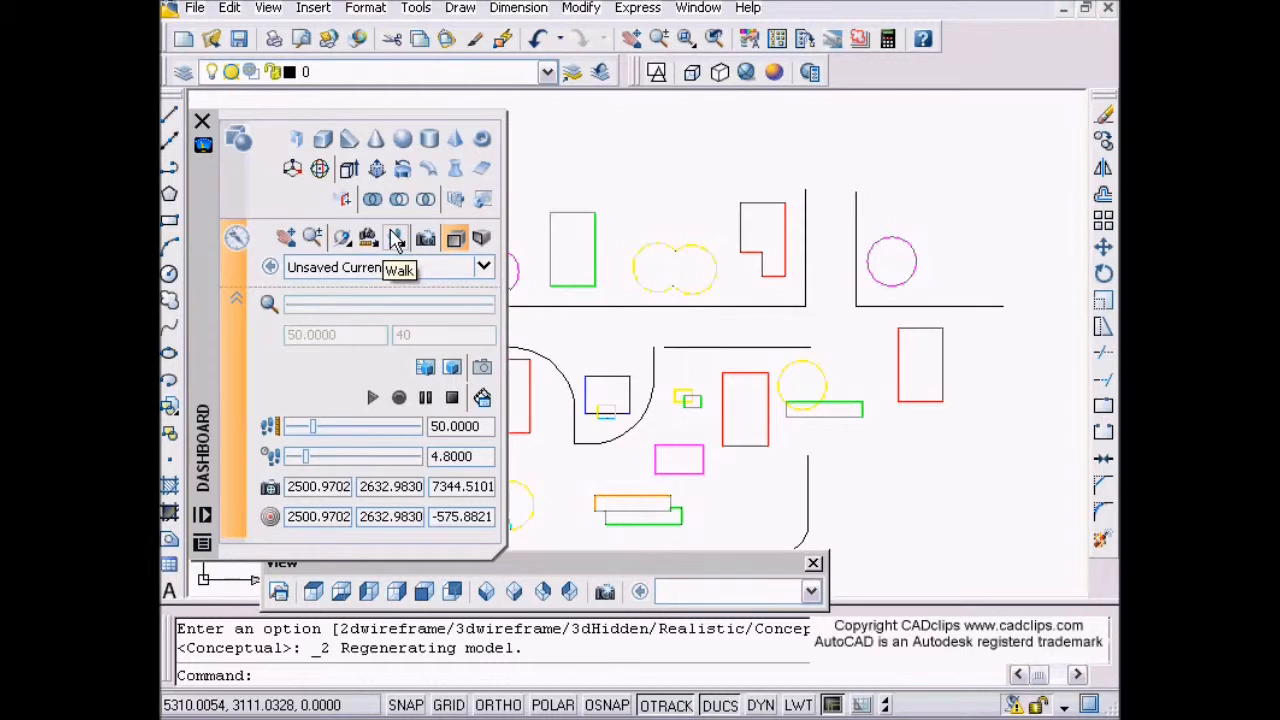
left_click_drag(397, 240, 402, 338)
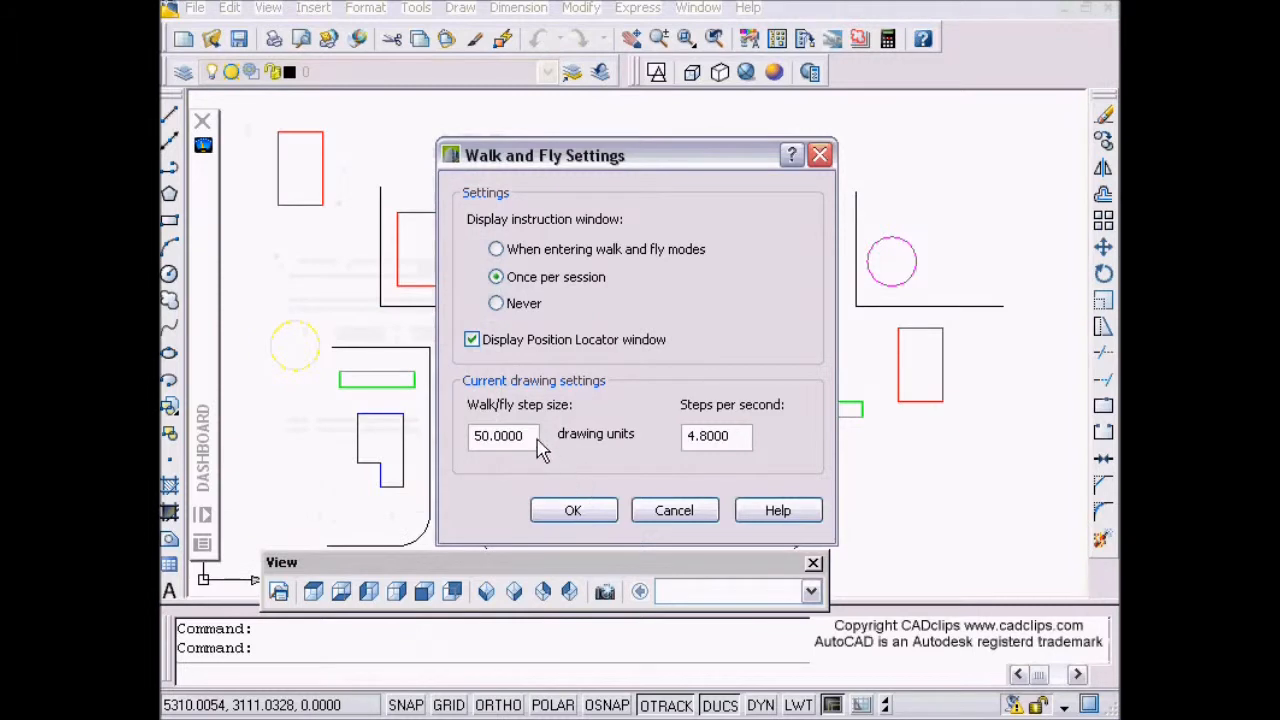
left_click(537, 447)
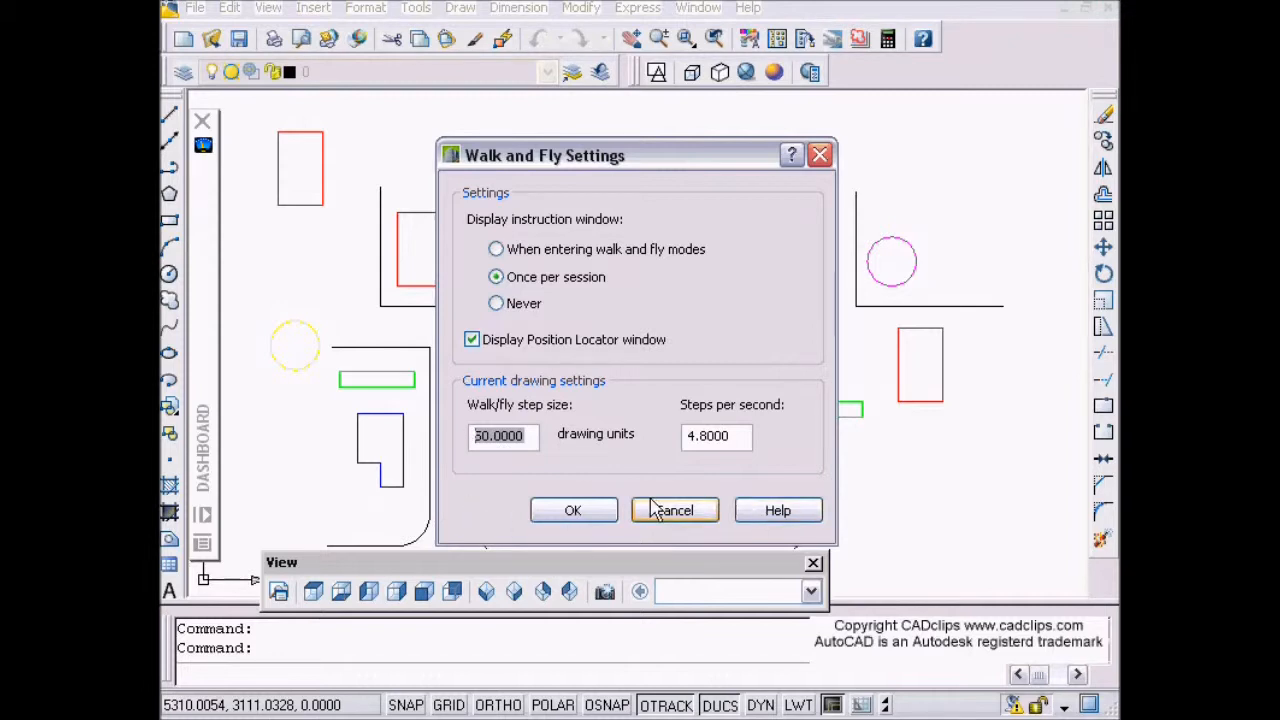
left_click(530, 435)
left_click_drag(530, 435, 403, 435)
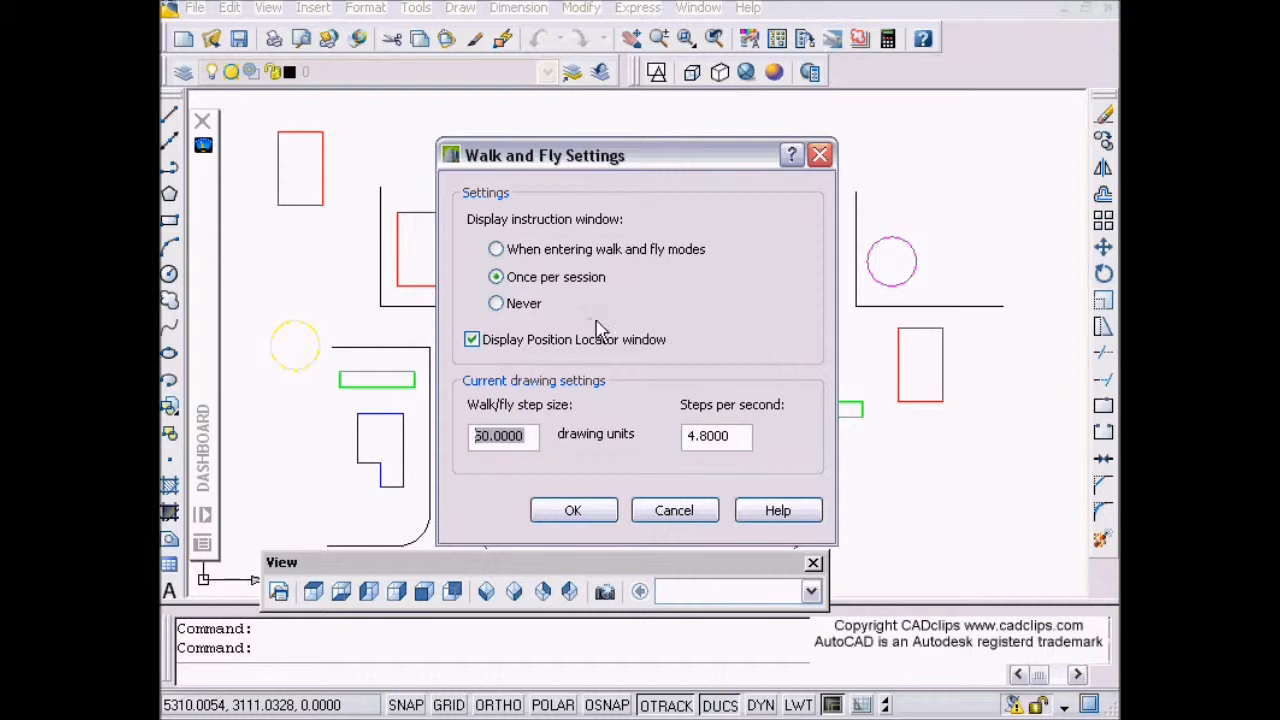
left_click(530, 436)
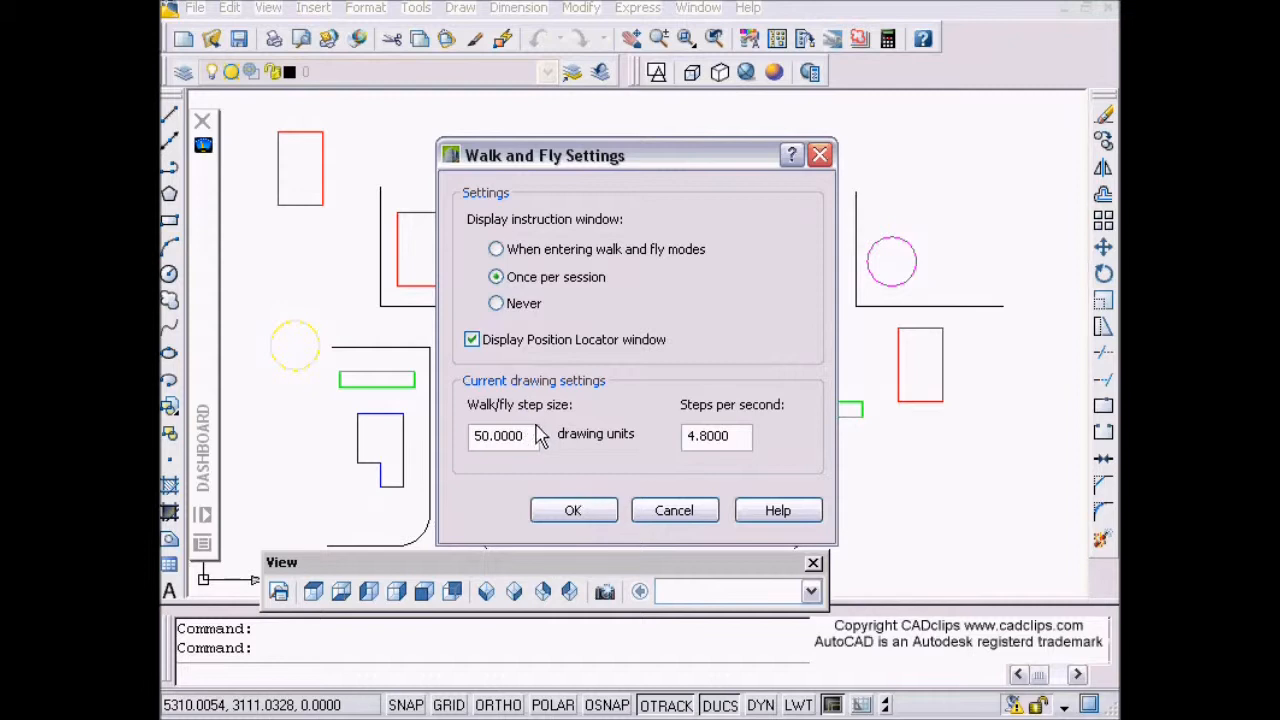
left_click_drag(537, 435, 468, 432)
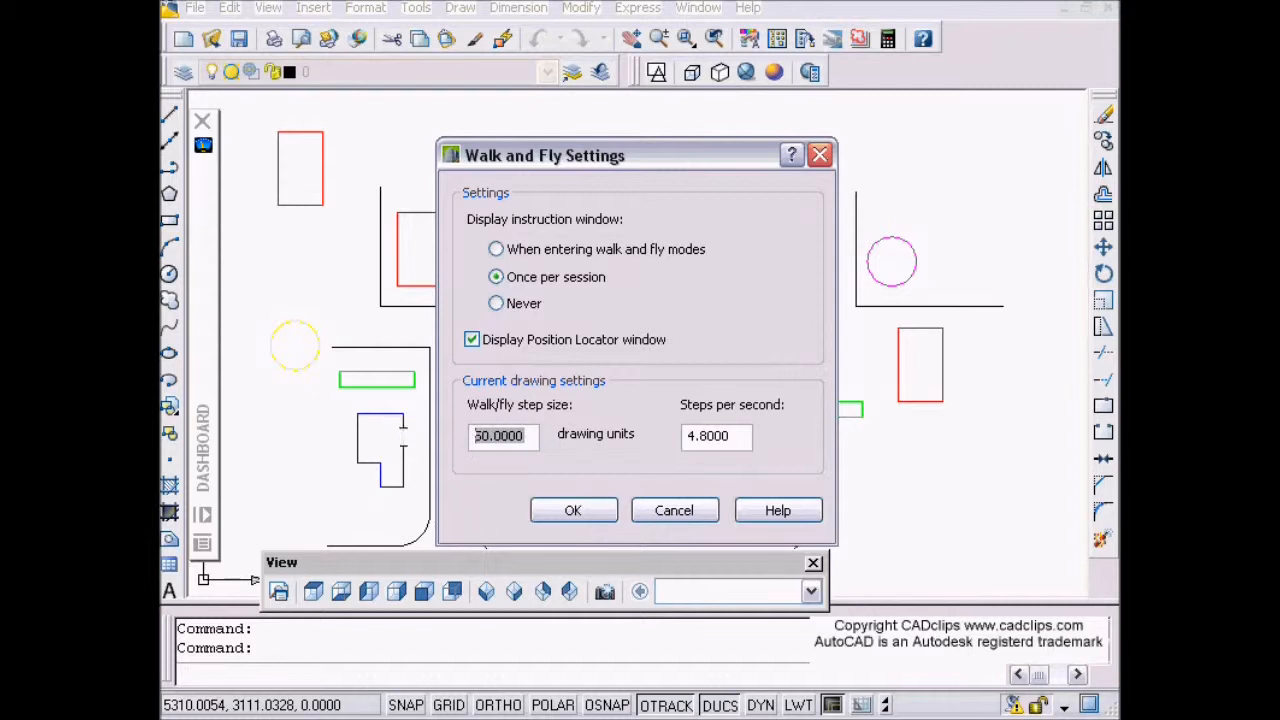
left_click(532, 435)
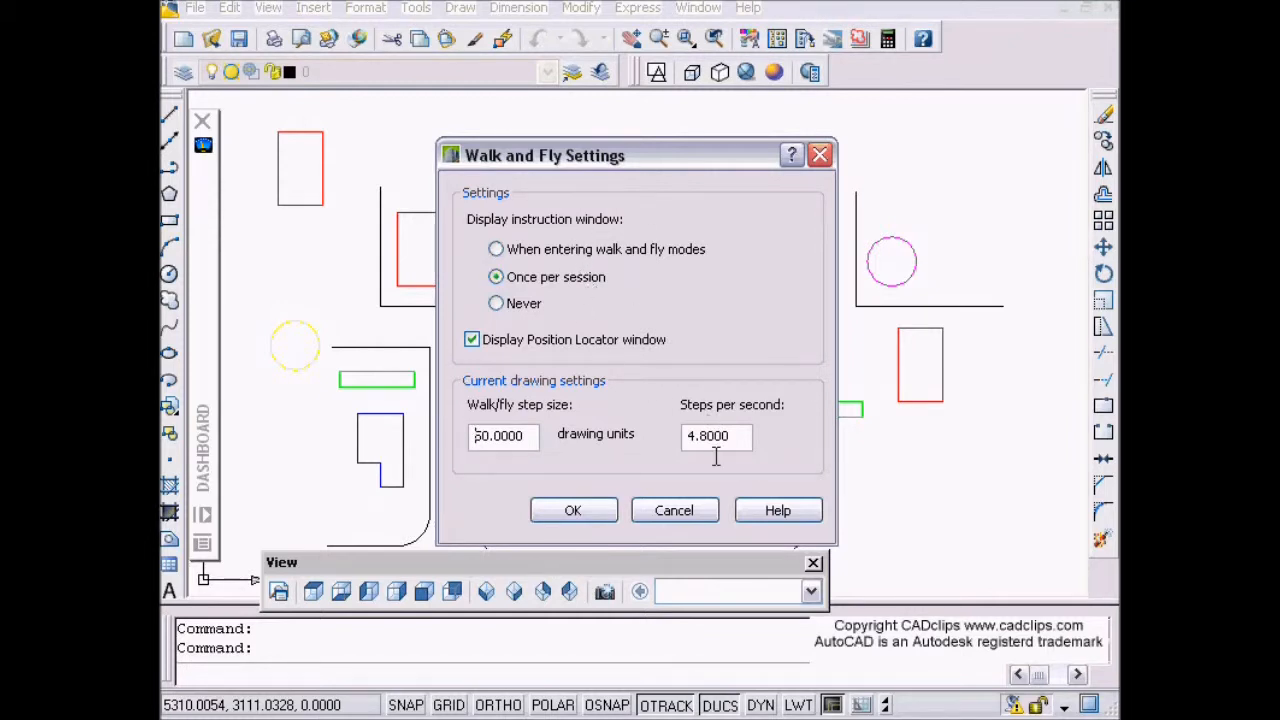
left_click(675, 511)
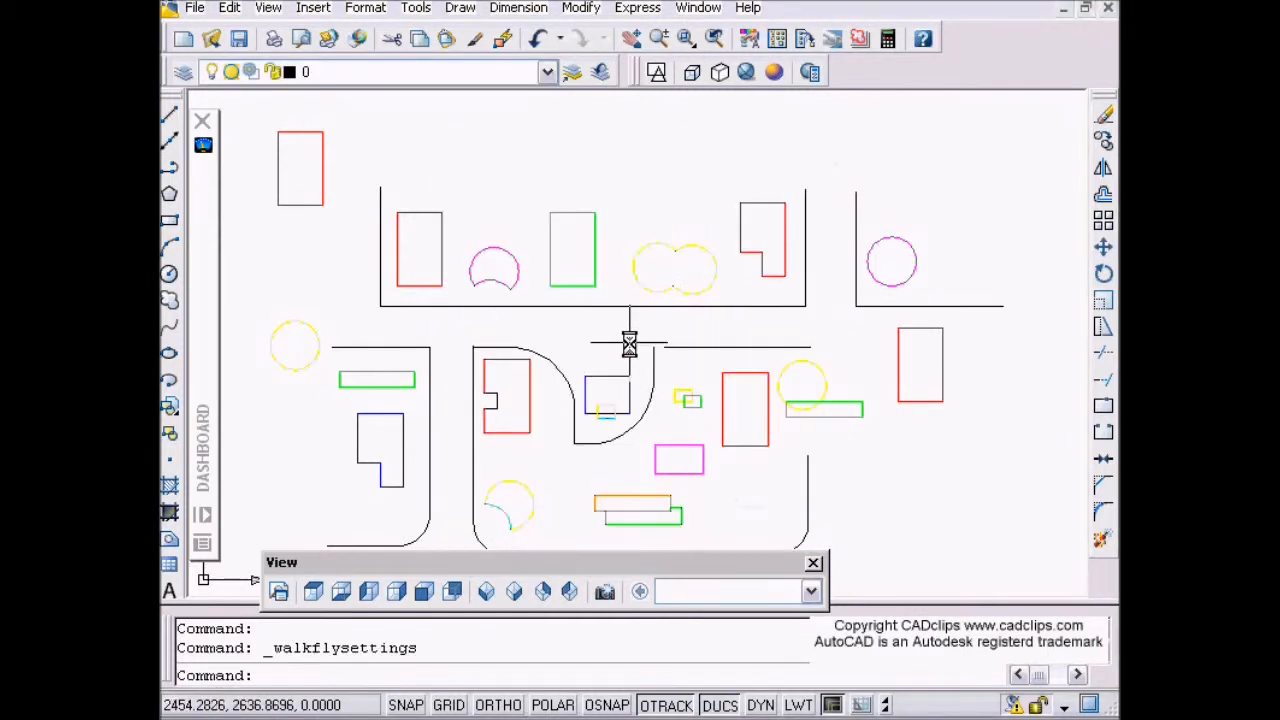
Step: Show the city model from the southwest isometric viewpoint in the Conceptual visual style
left_click(486, 591)
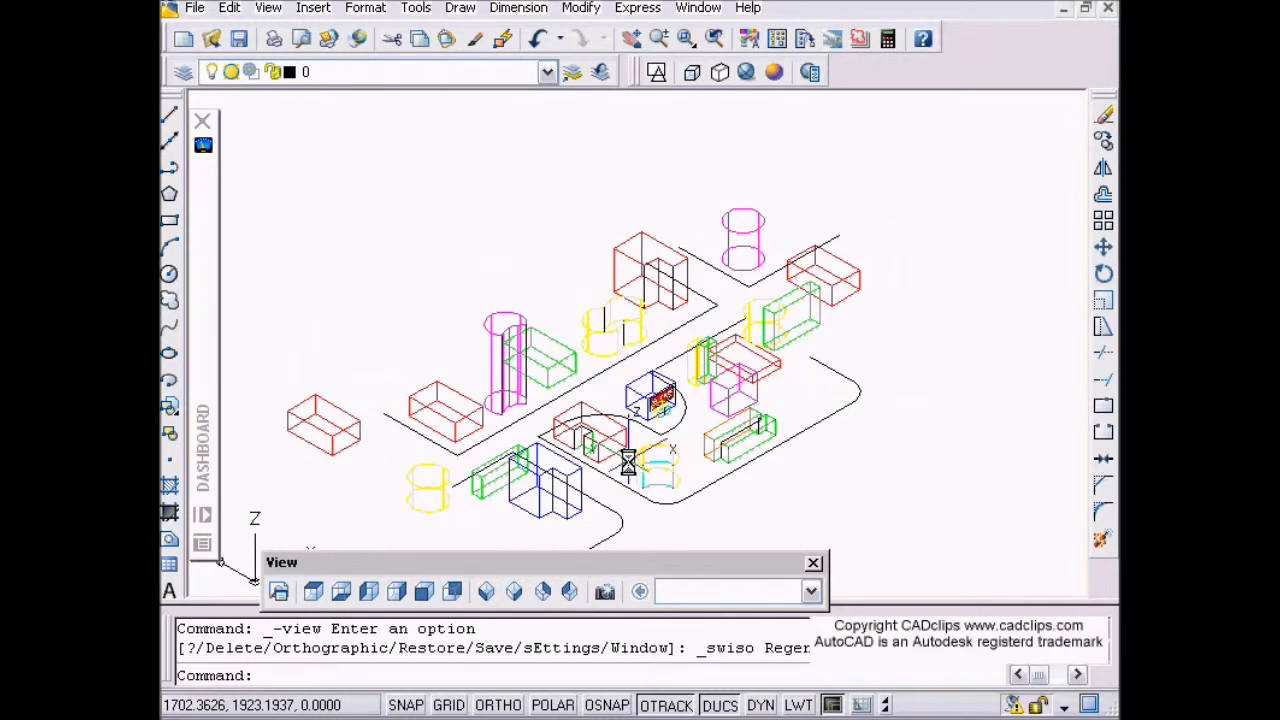
left_click(775, 73)
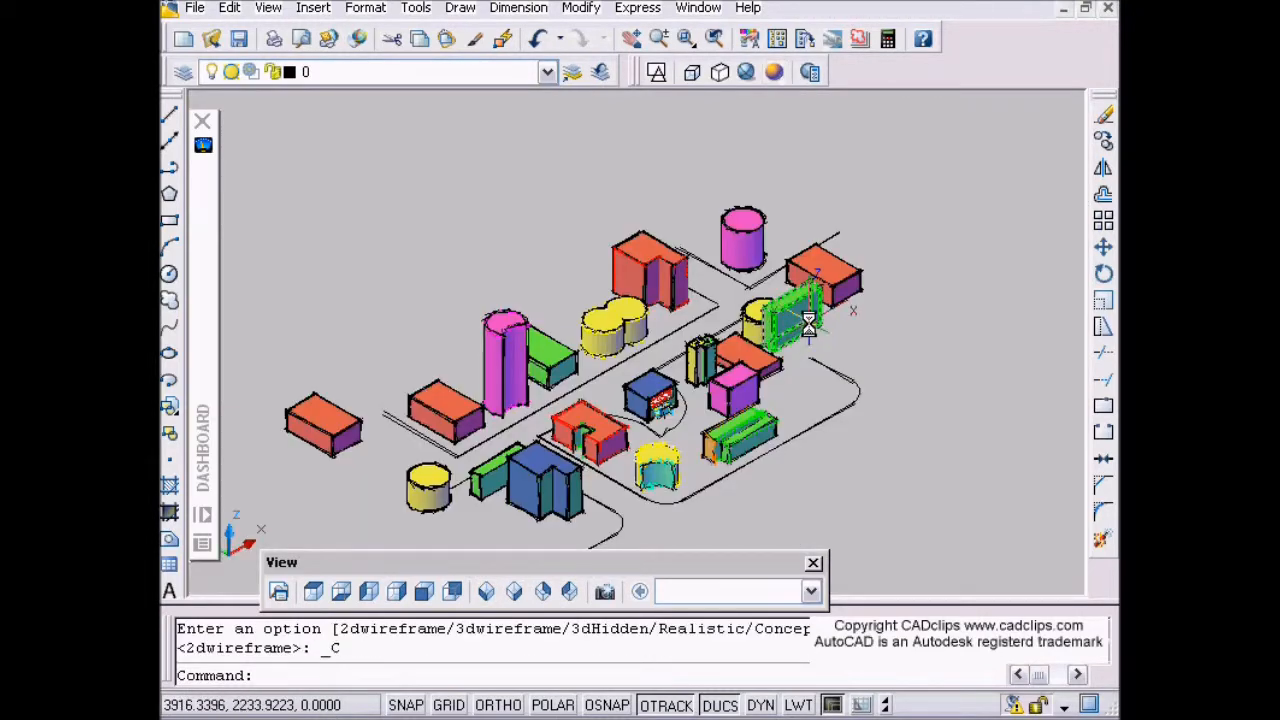
Step: Switch the model to perspective projection and orbit down to a close, near street-level view of the buildings
mouse_move(205, 280)
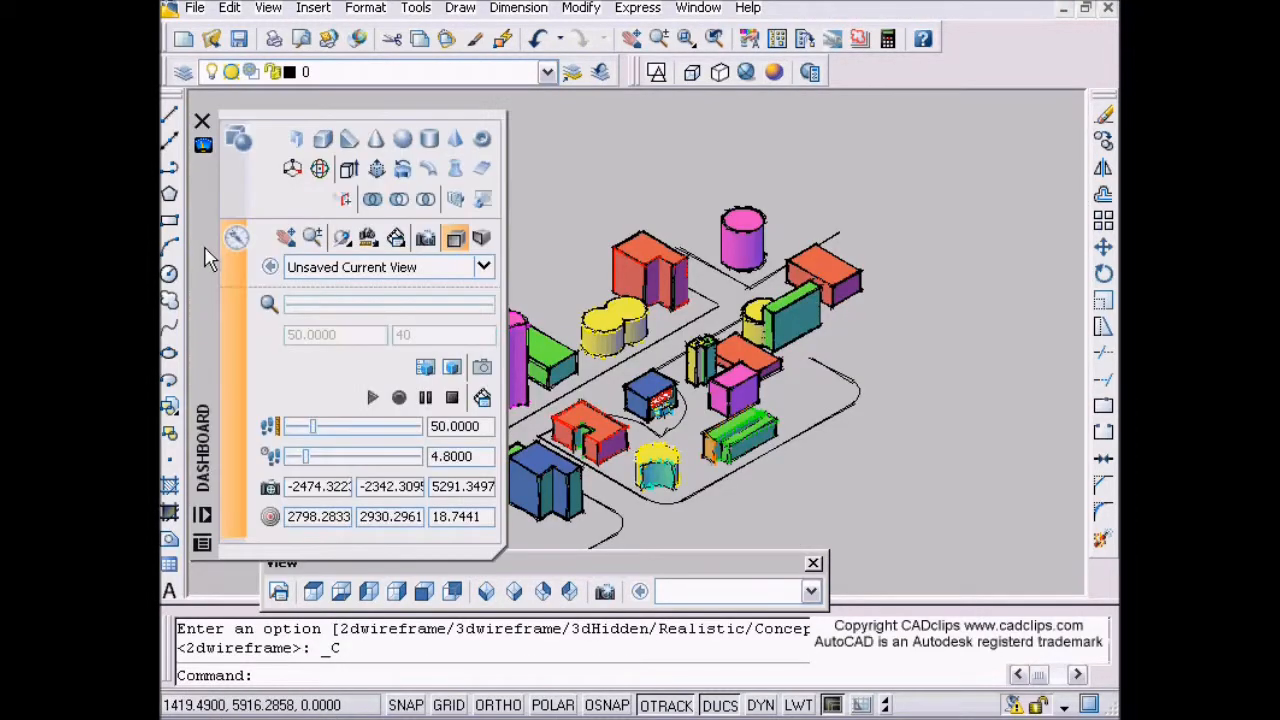
left_click(481, 240)
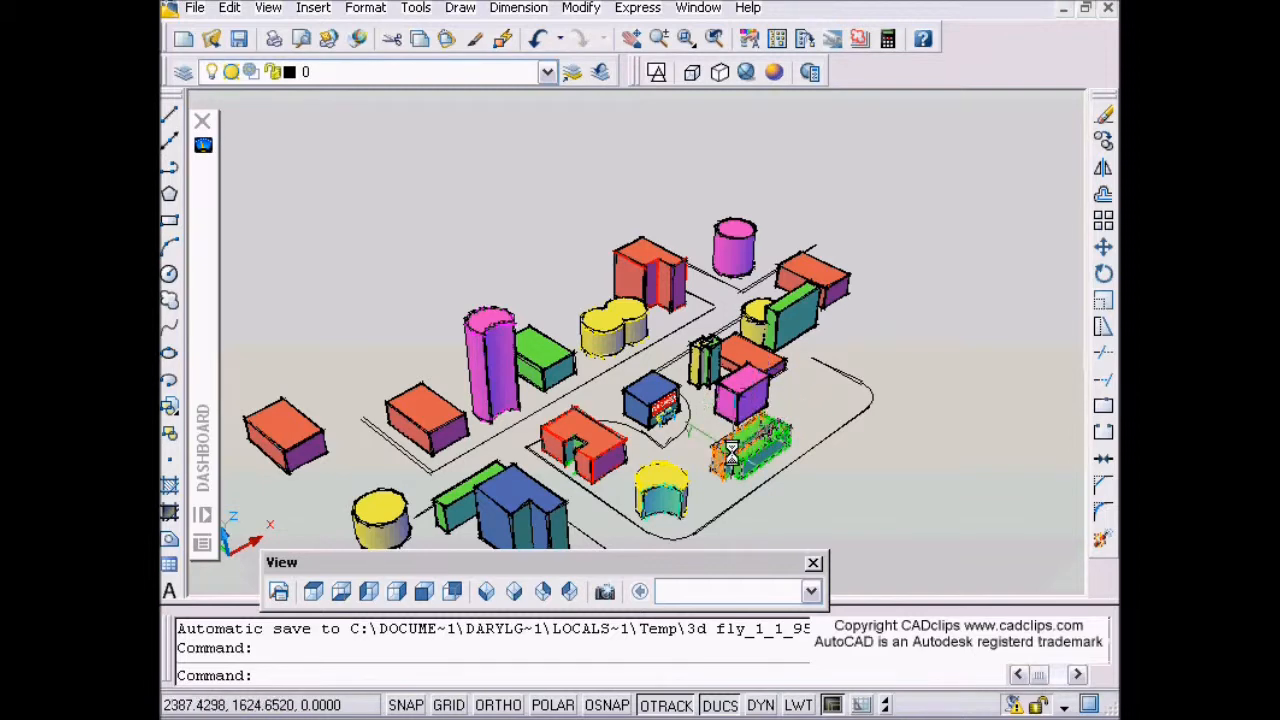
middle_click_drag(733, 467, 751, 400, "shift")
scroll(784, 426, "up", 4)
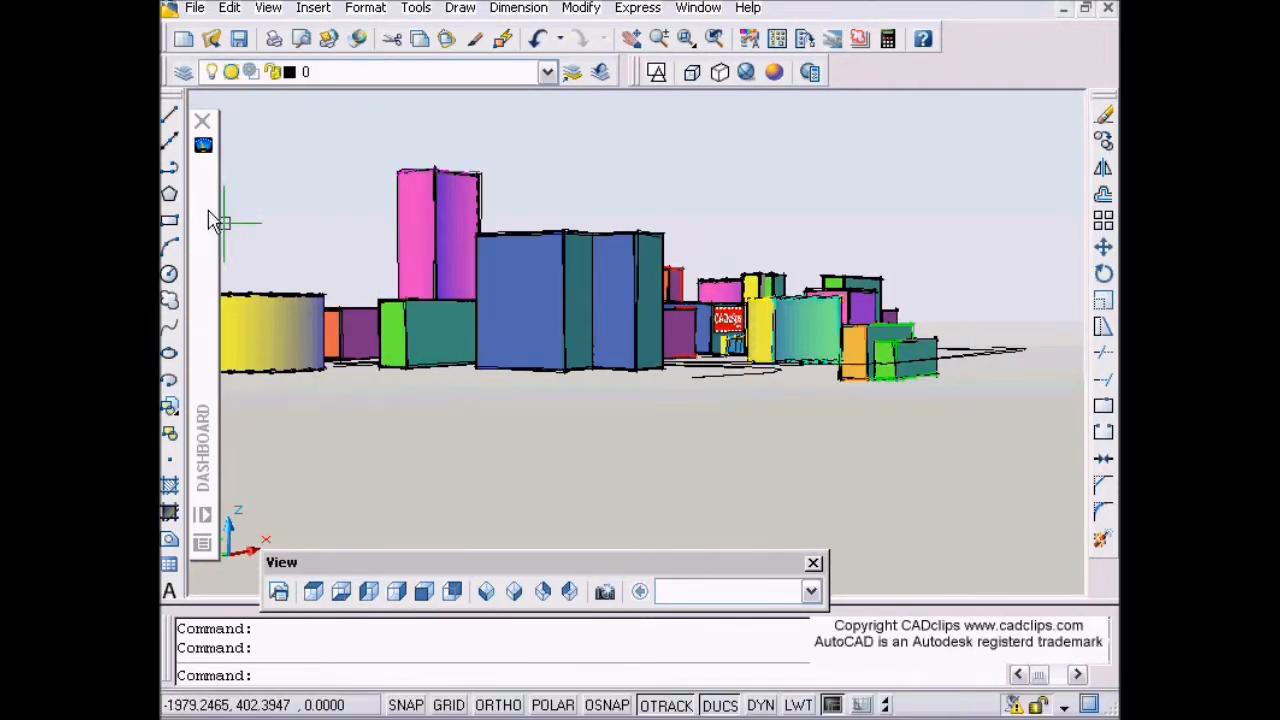
mouse_move(212, 214)
left_click(397, 238)
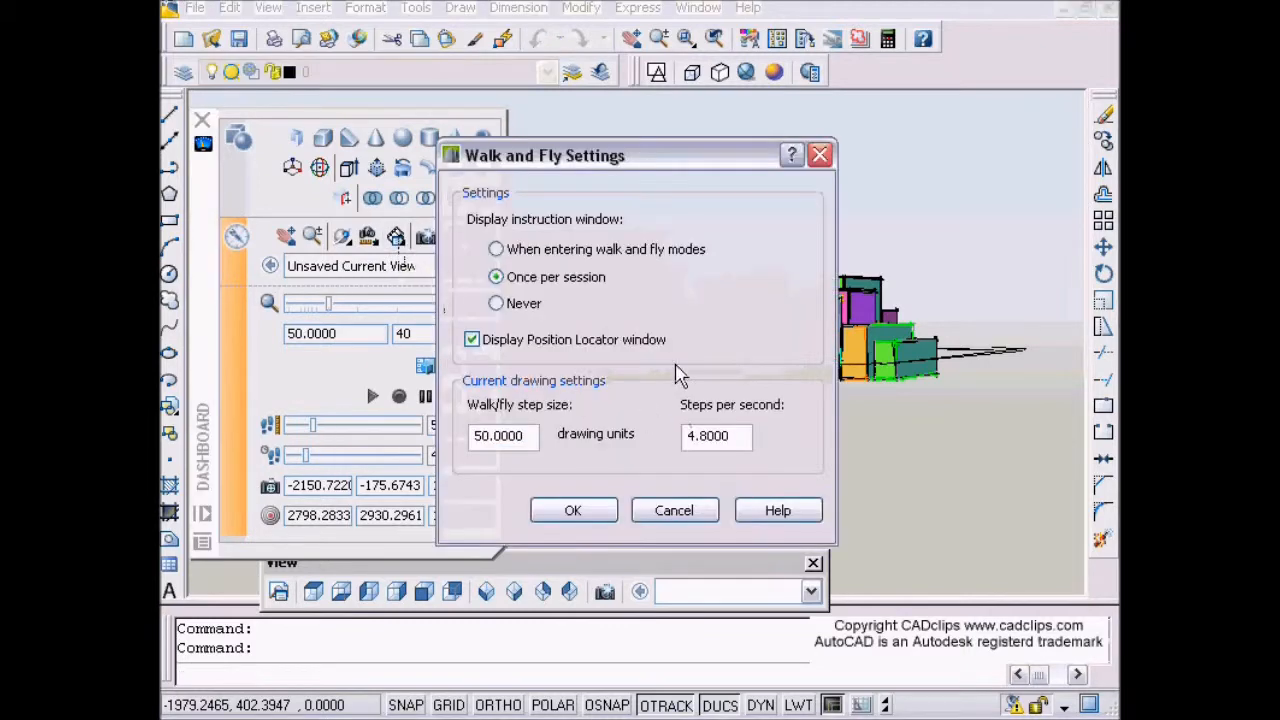
left_click(686, 526)
Step: Start Walk mode and shift the camera slightly toward the city in the Position Locator preview
mouse_move(205, 257)
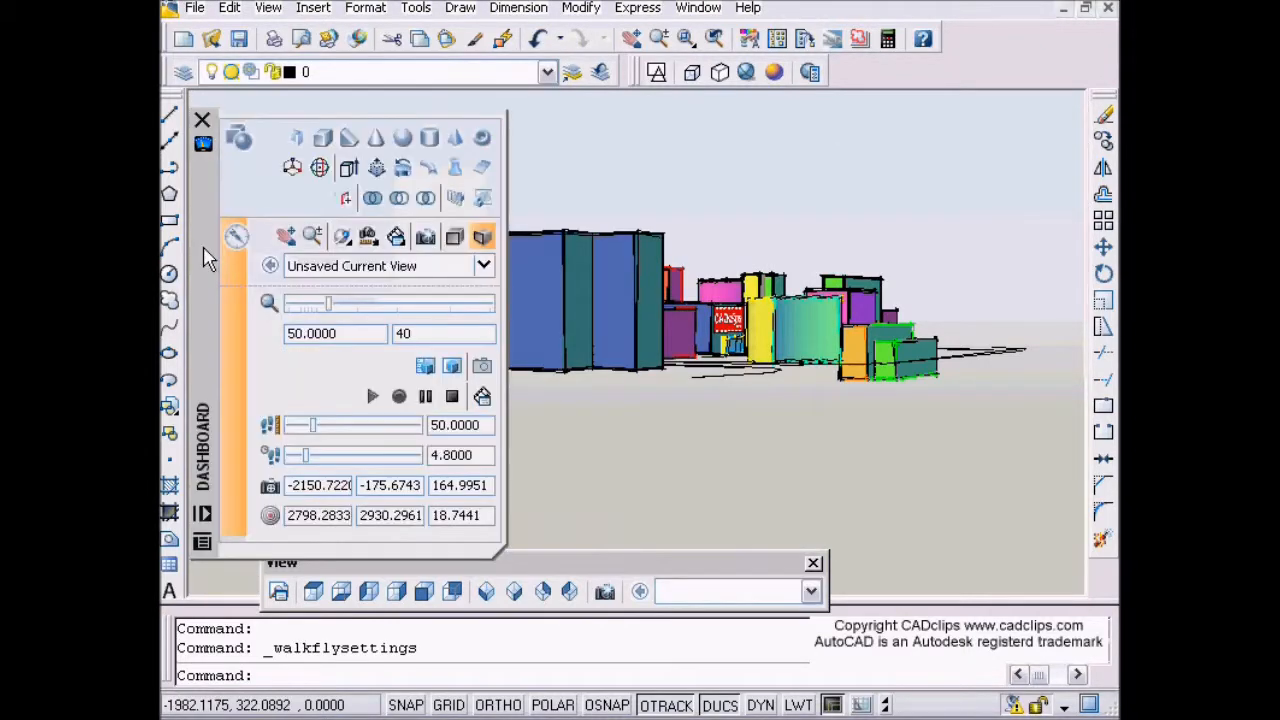
left_click(390, 266)
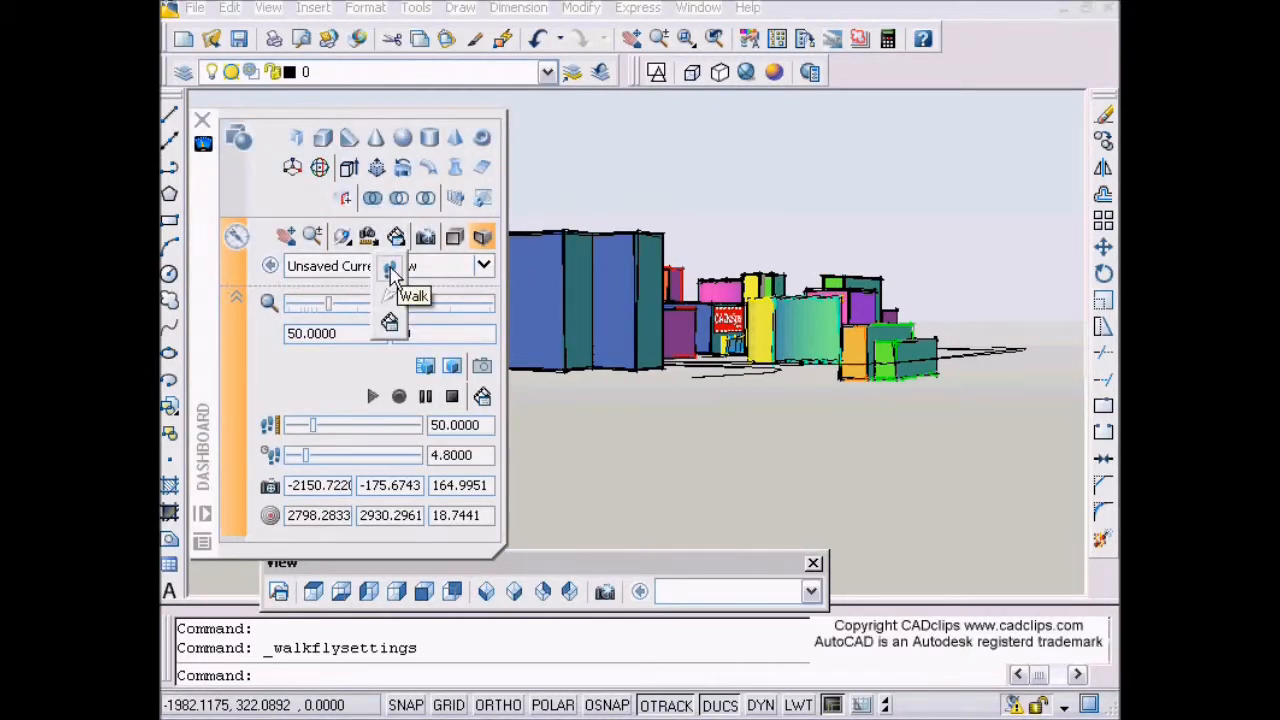
left_click(392, 277)
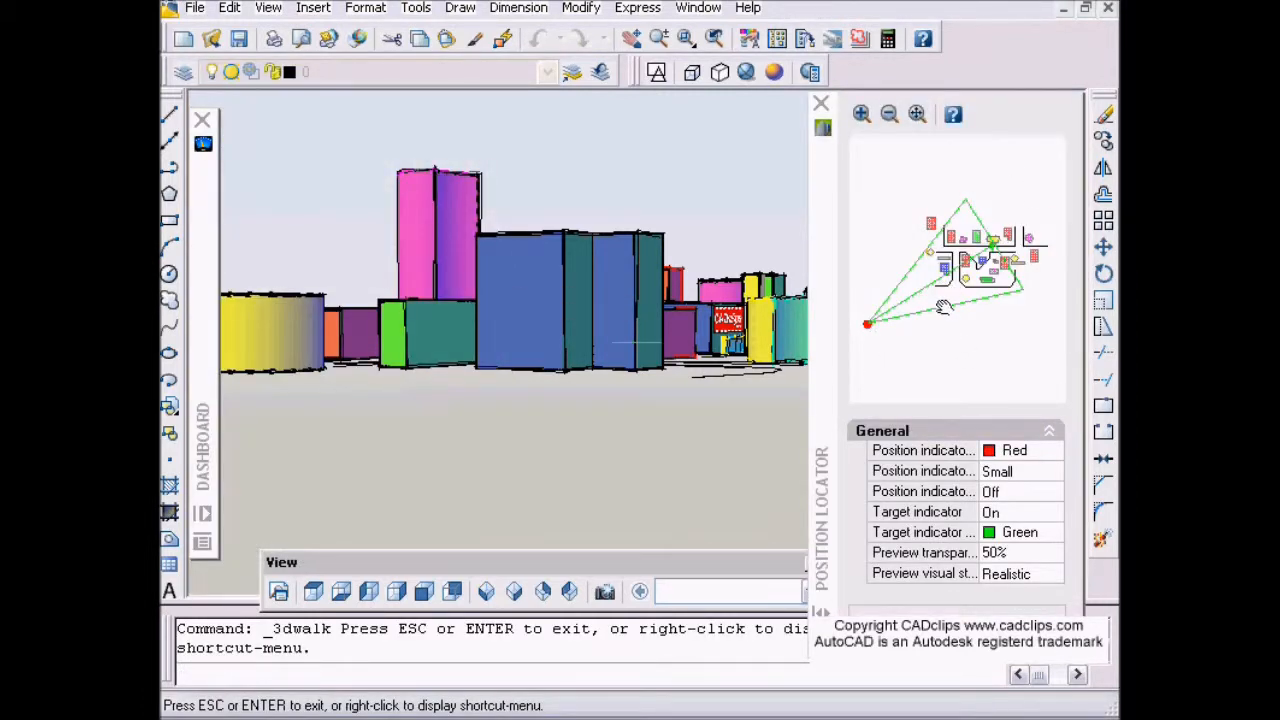
left_click_drag(924, 304, 928, 302)
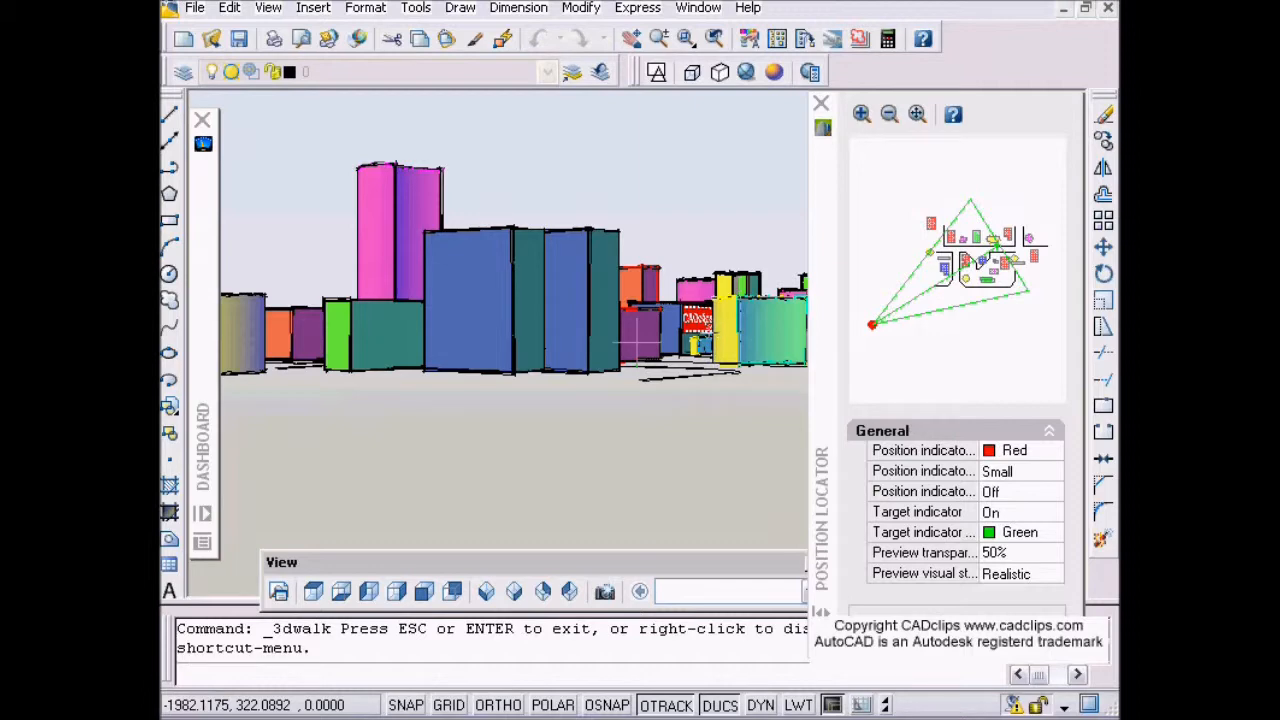
Step: Walk the camera forward past the large blue L-shaped building toward the building with the CADclips sign
key("Right")
key("Right")
key("Right")
key("Right")
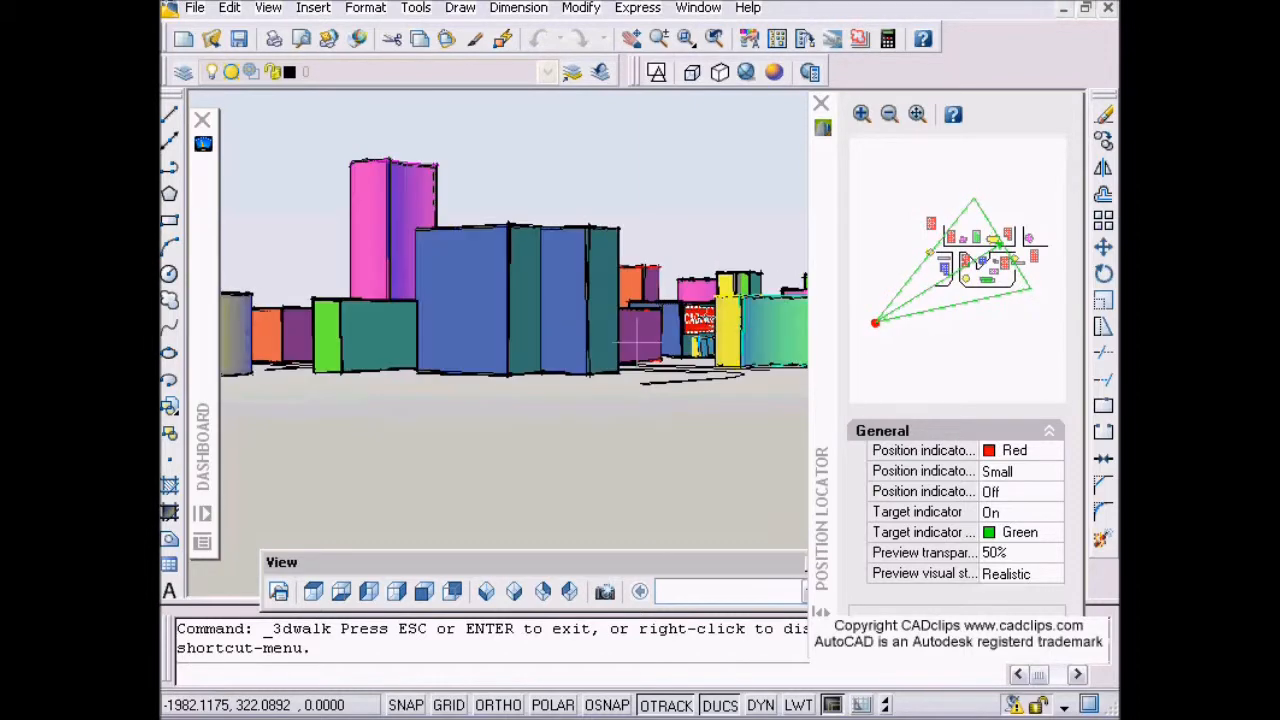
key("Up")
key("Up")
key("Up")
key("Up")
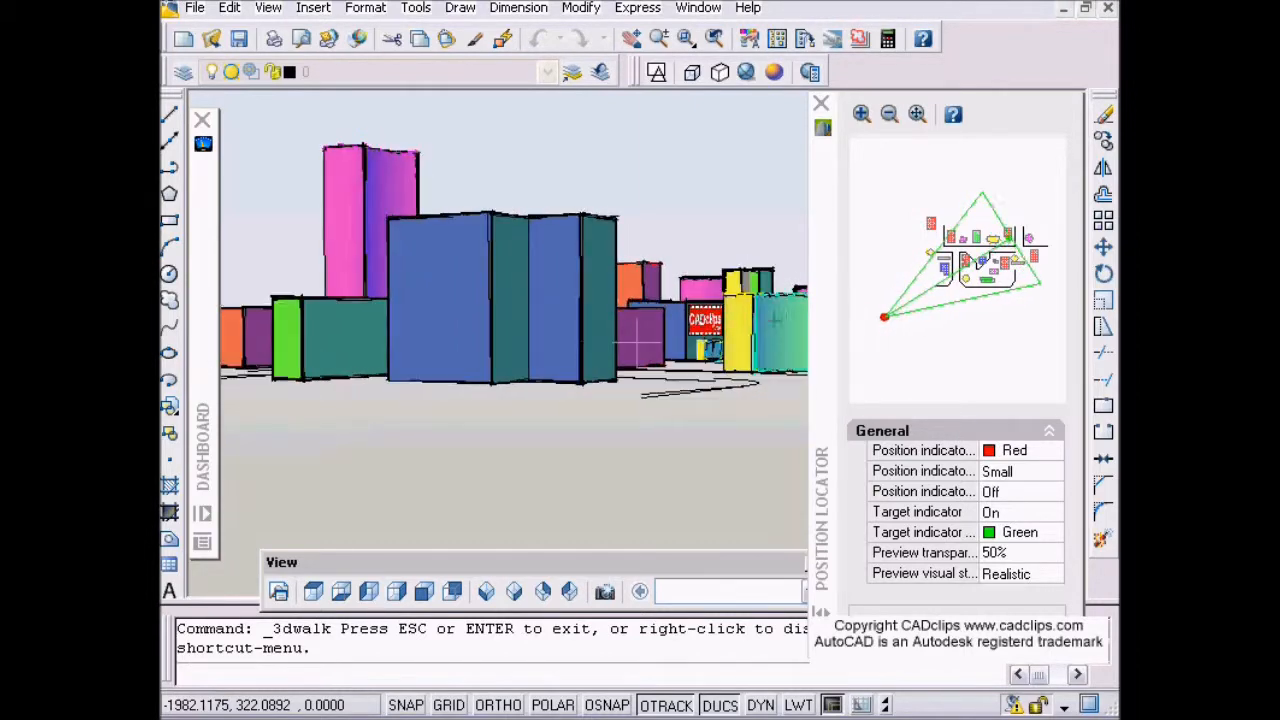
key("Up")
key("Up")
key("Up")
key("Up")
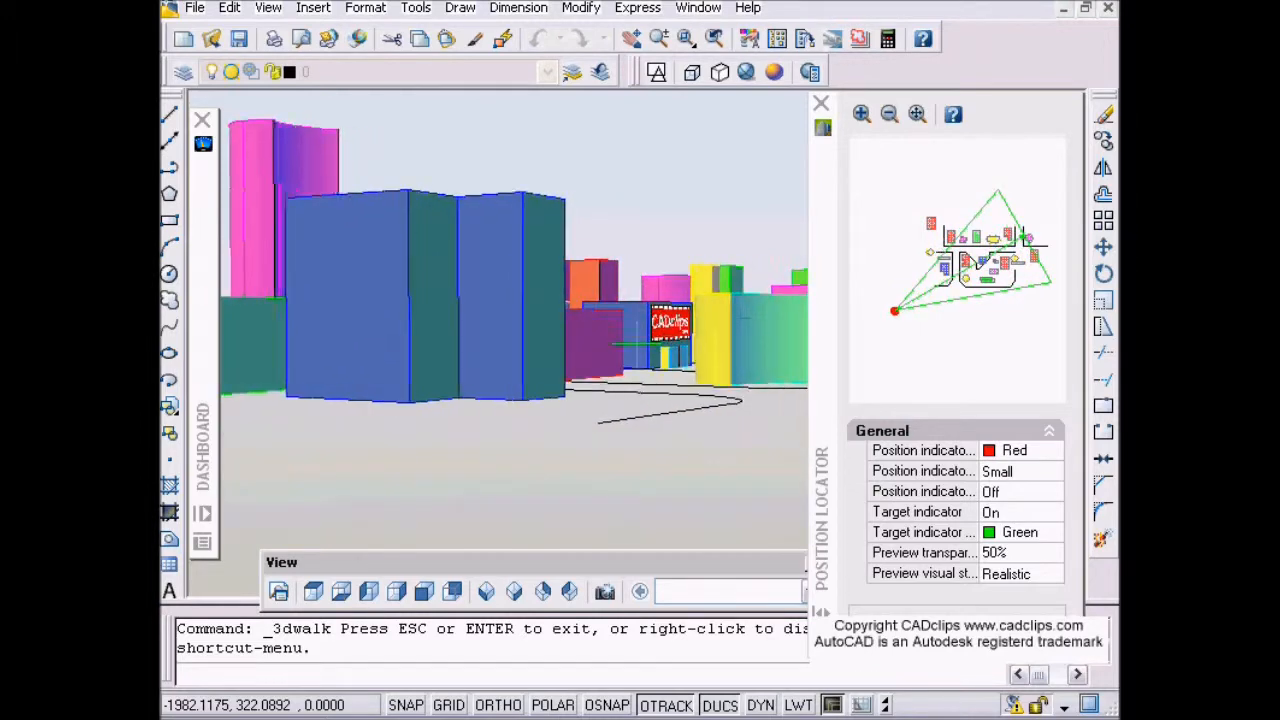
key("Up")
key("Up")
key("Up")
key("Up")
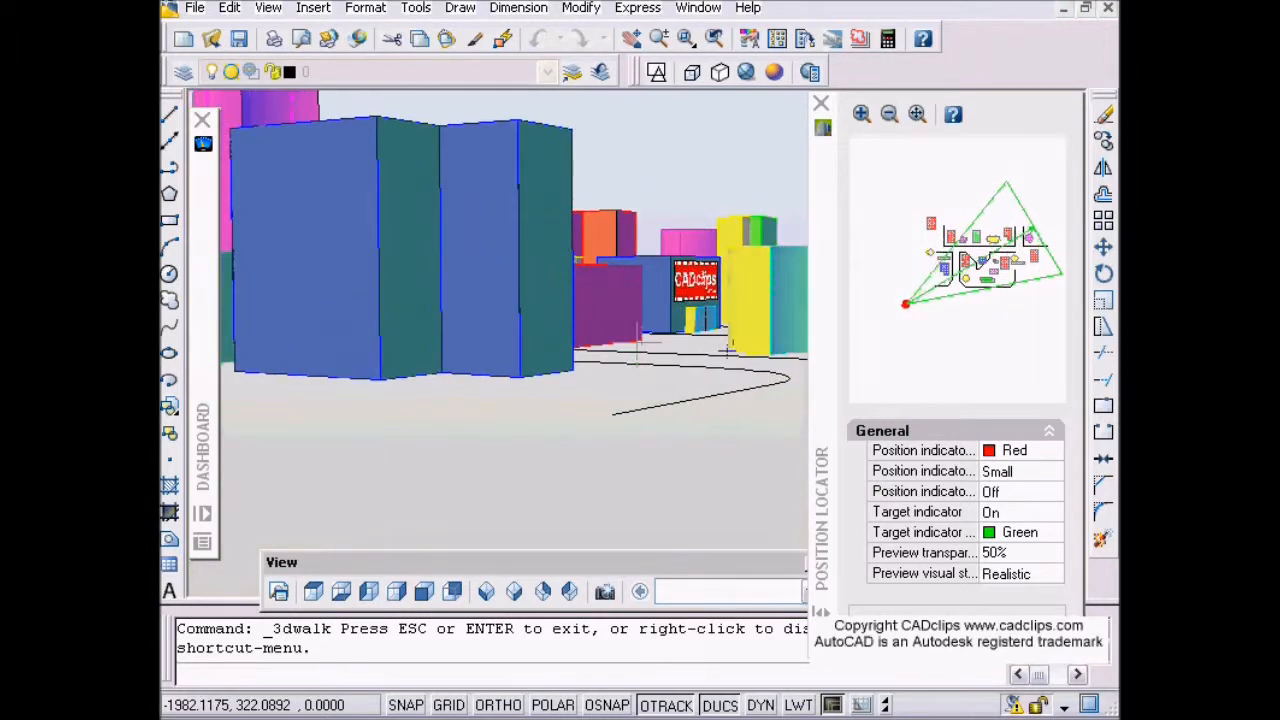
key("Up")
key("Up")
key("Up")
key("Up")
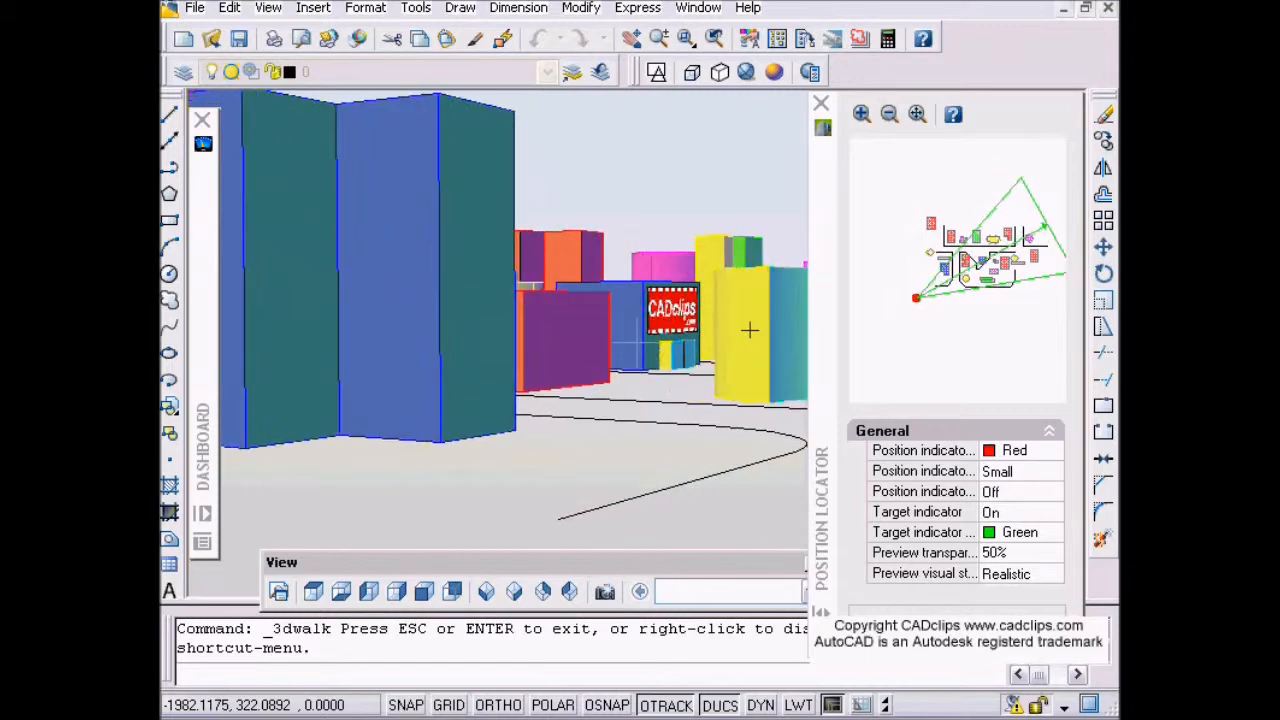
key("Up")
key("Up")
key("Up")
key("Up")
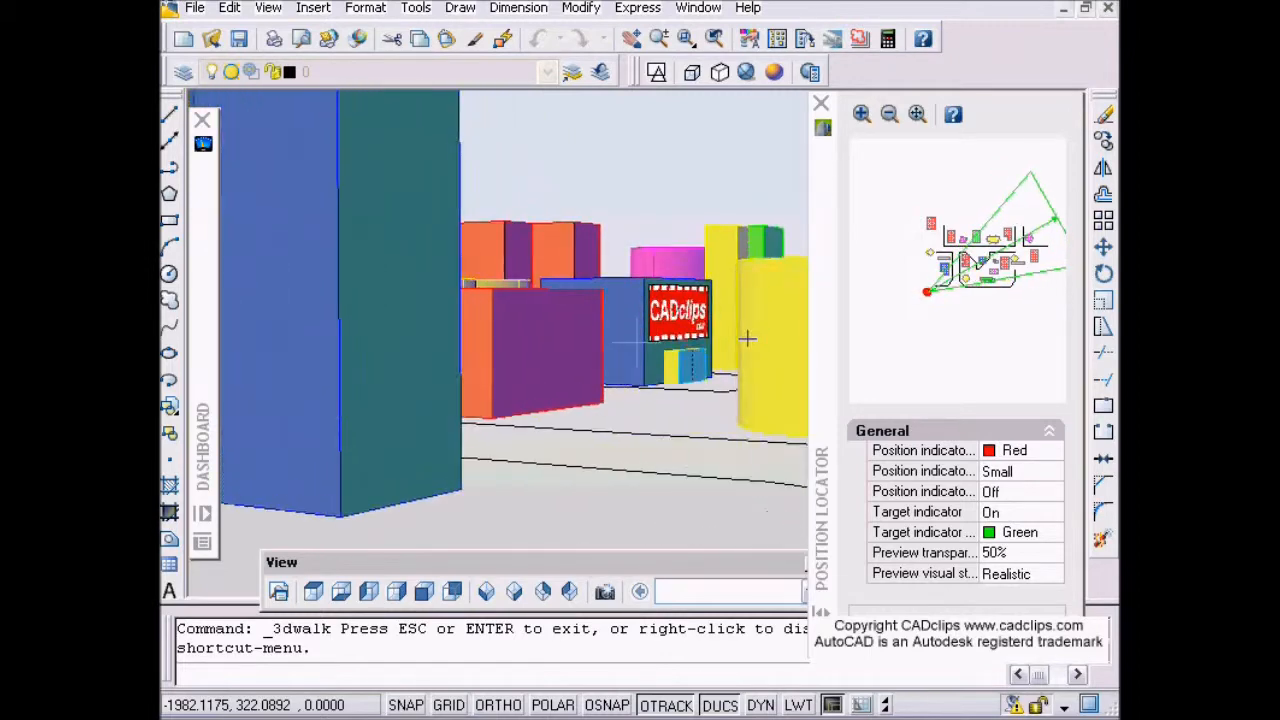
key("Up")
key("Up")
key("Up")
key("Up")
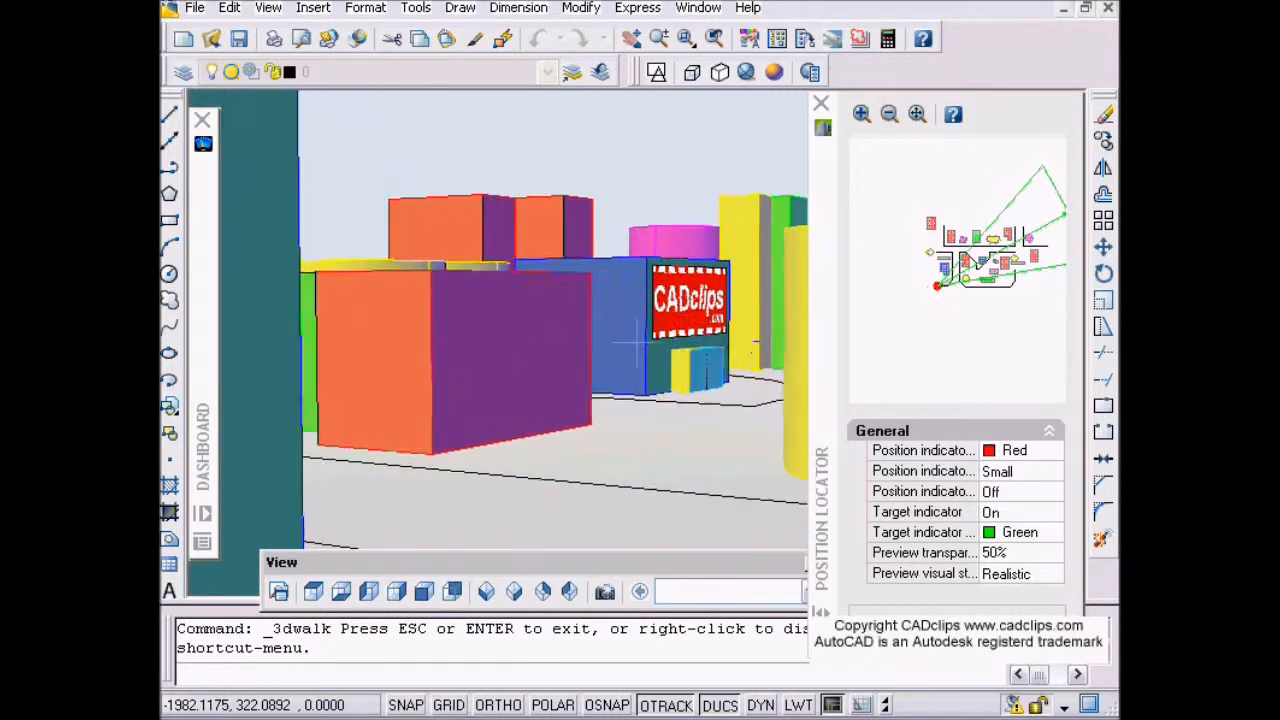
key("Up")
key("Up")
key("Up")
key("Up")
Step: Turn the walking view to the right and advance until the CADclips storefront is close by
left_click_drag(765, 342, 817, 355)
key("Up")
key("Up")
key("Up")
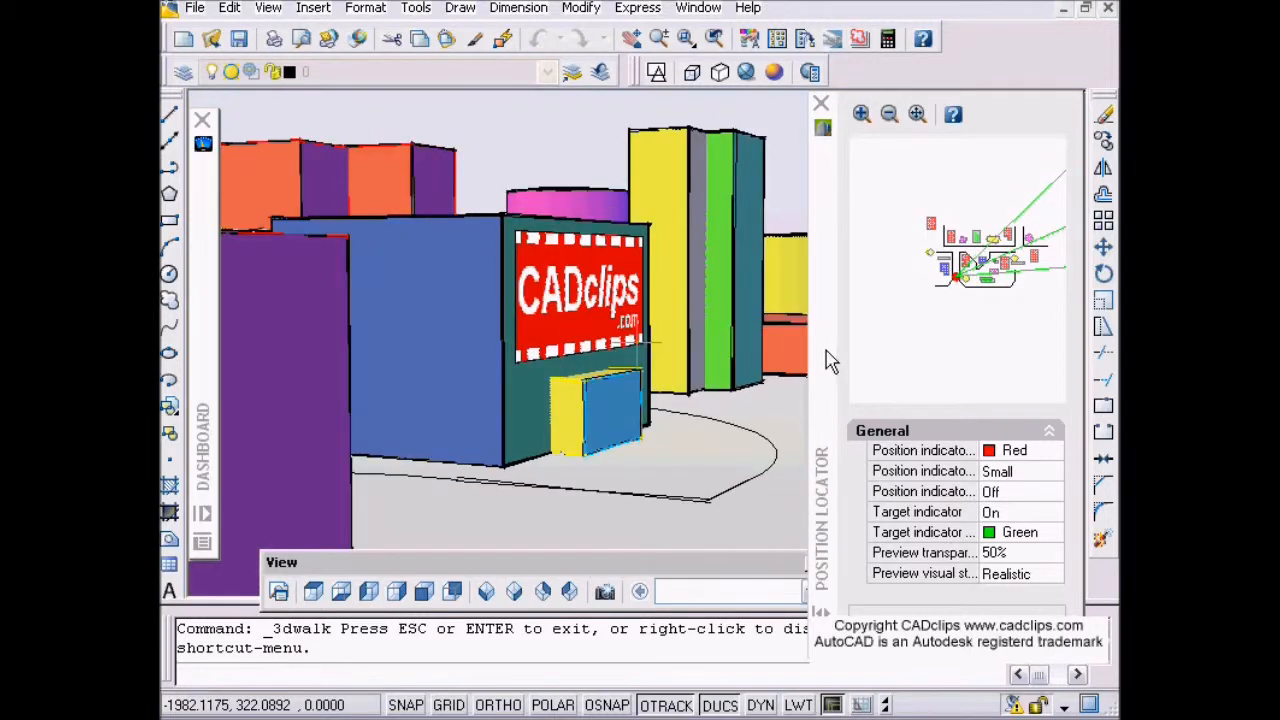
Step: Set the Position Locator palette to auto-hide and move it beside the Dashboard palette, clear of the walk view
left_click(825, 614)
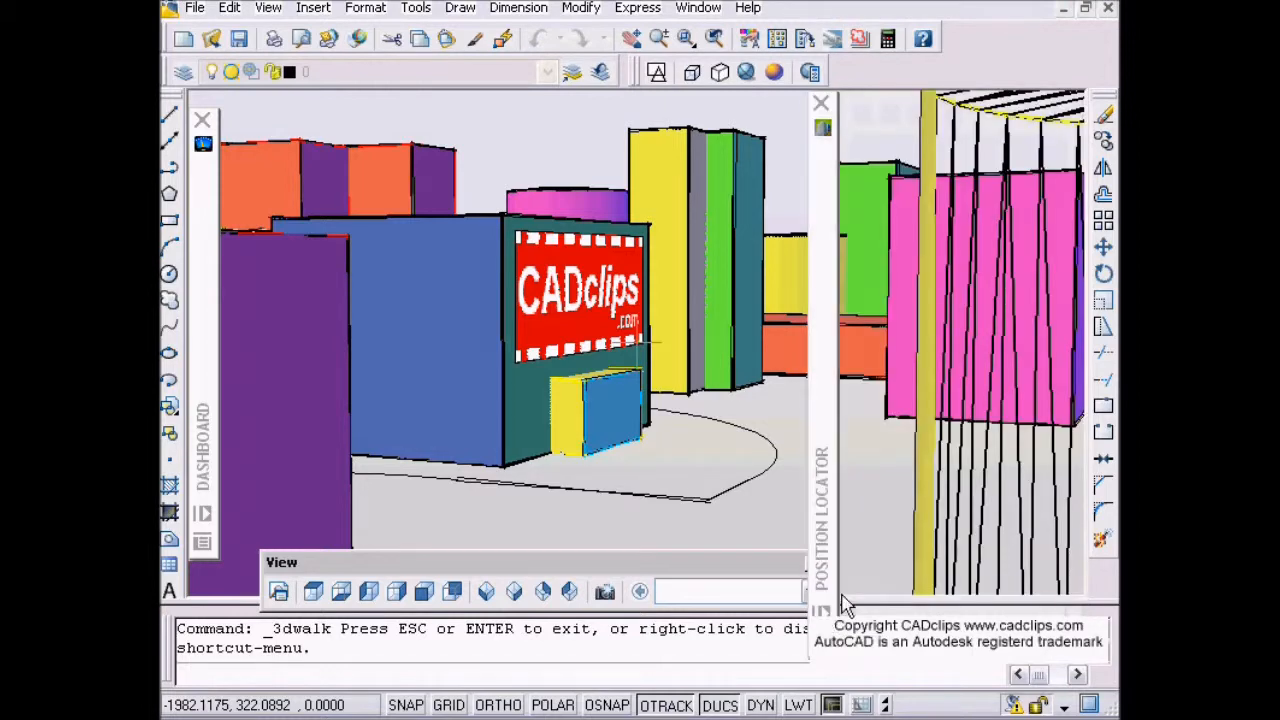
left_click_drag(818, 376, 205, 322)
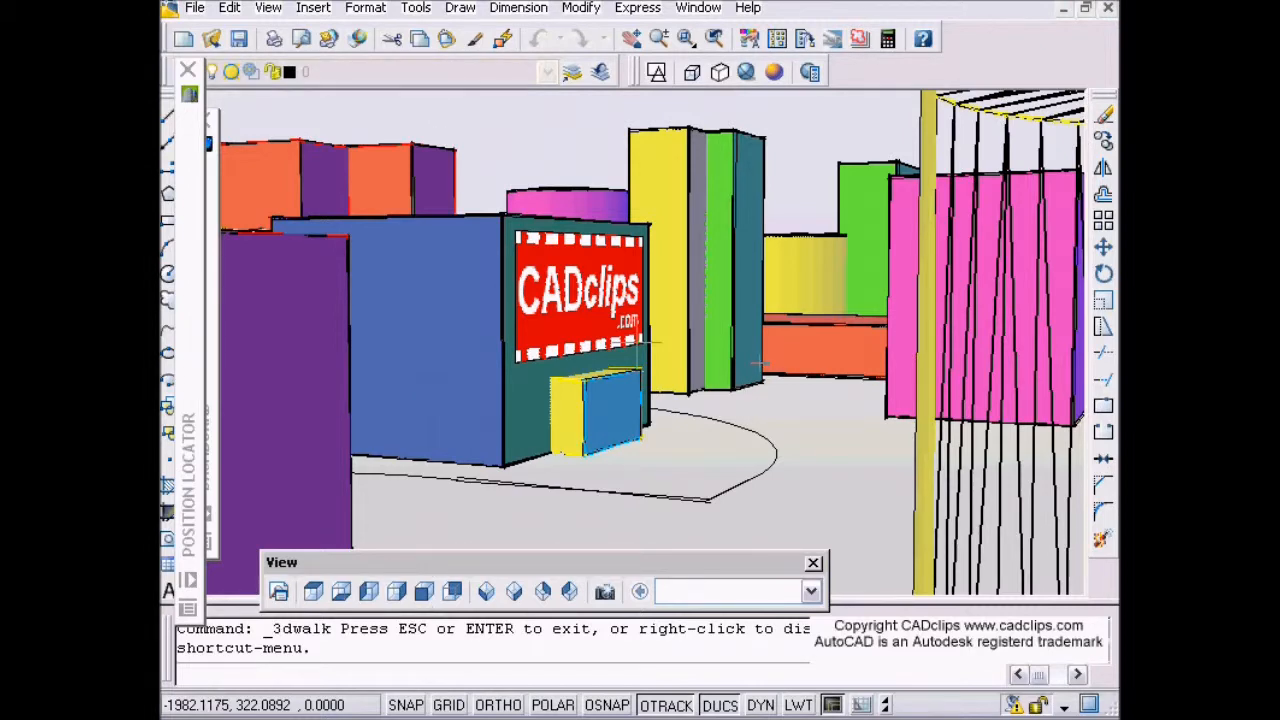
Step: Walk past the CADclips storefront, turn right and keep walking forward out of the building cluster
key("Up")
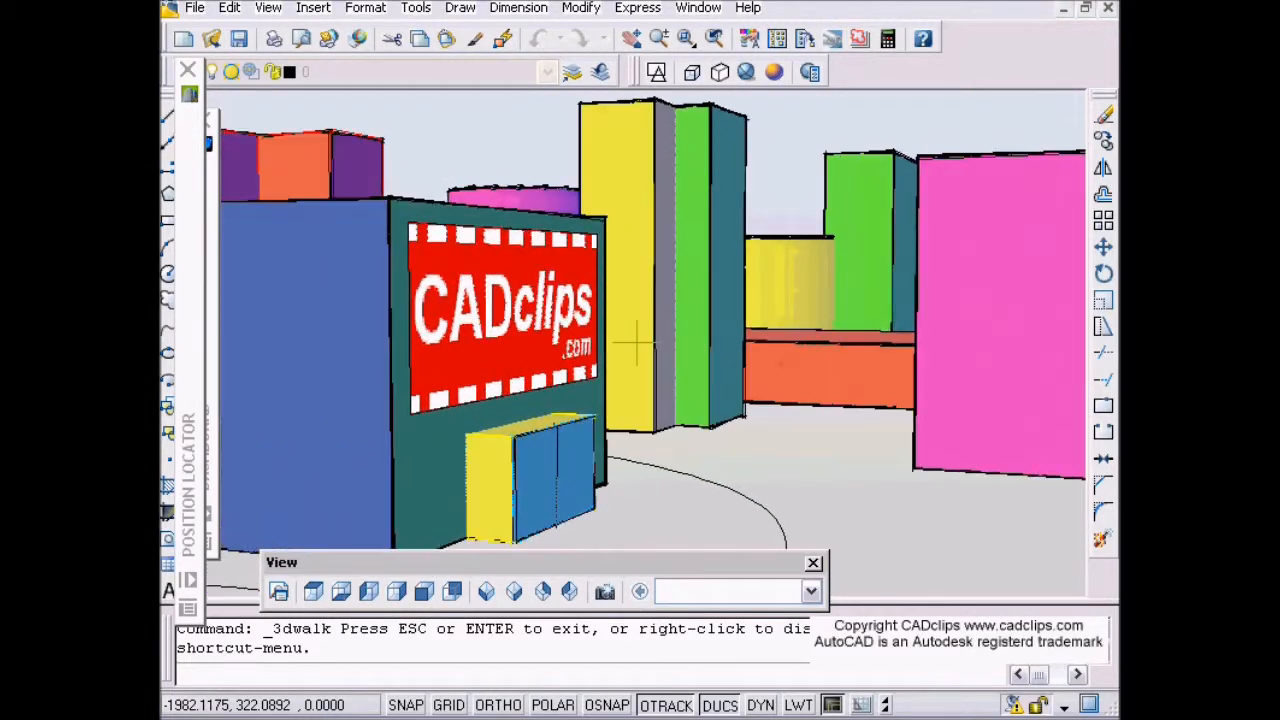
key("Up")
key("Up")
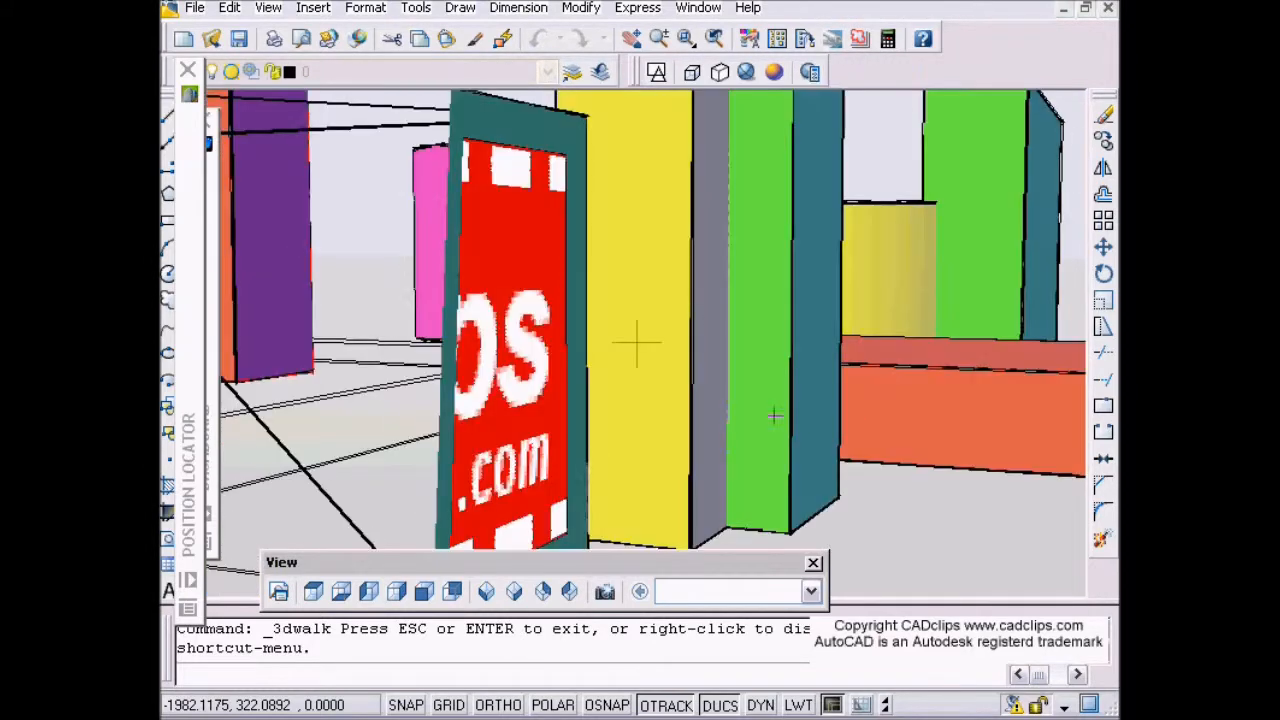
left_click_drag(920, 430, 1000, 418)
key("Up")
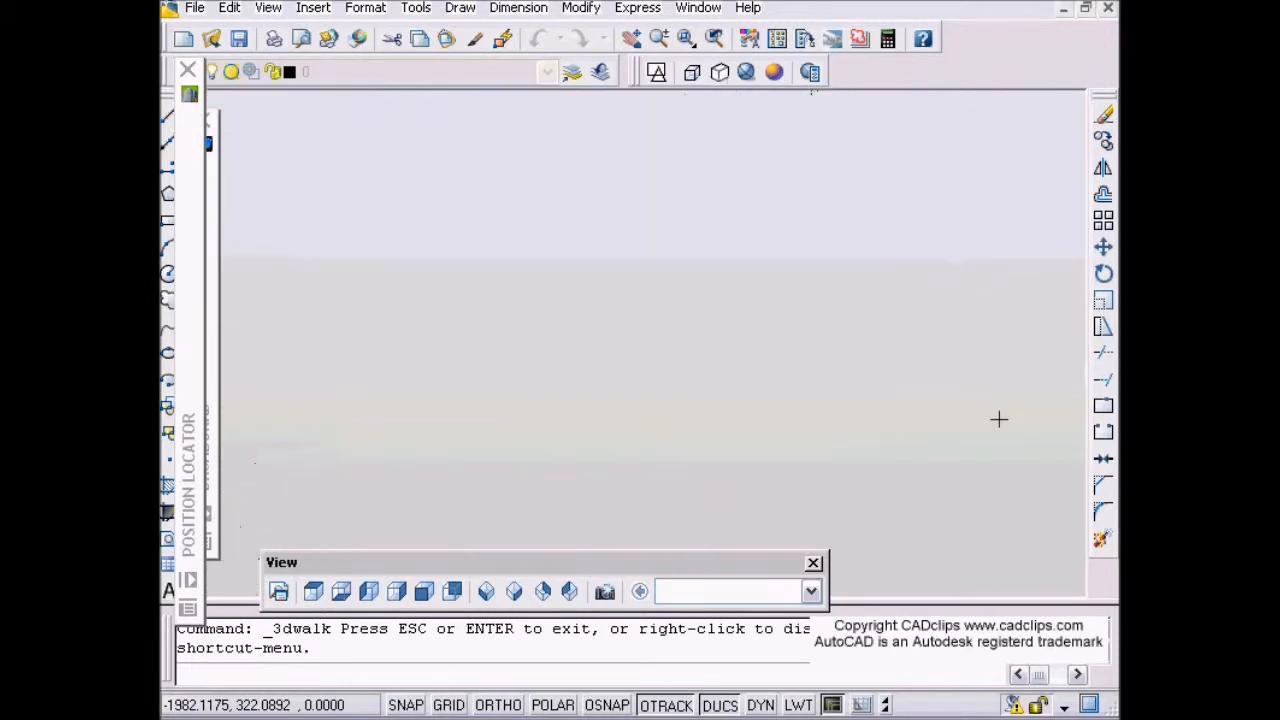
key("Up")
key("Up")
key("Up")
key("Up")
Step: Turn the walking view back to the left toward the city and look around among the surrounding buildings
left_click_drag(840, 405, 345, 366)
left_click_drag(360, 363, 295, 365)
key("Up")
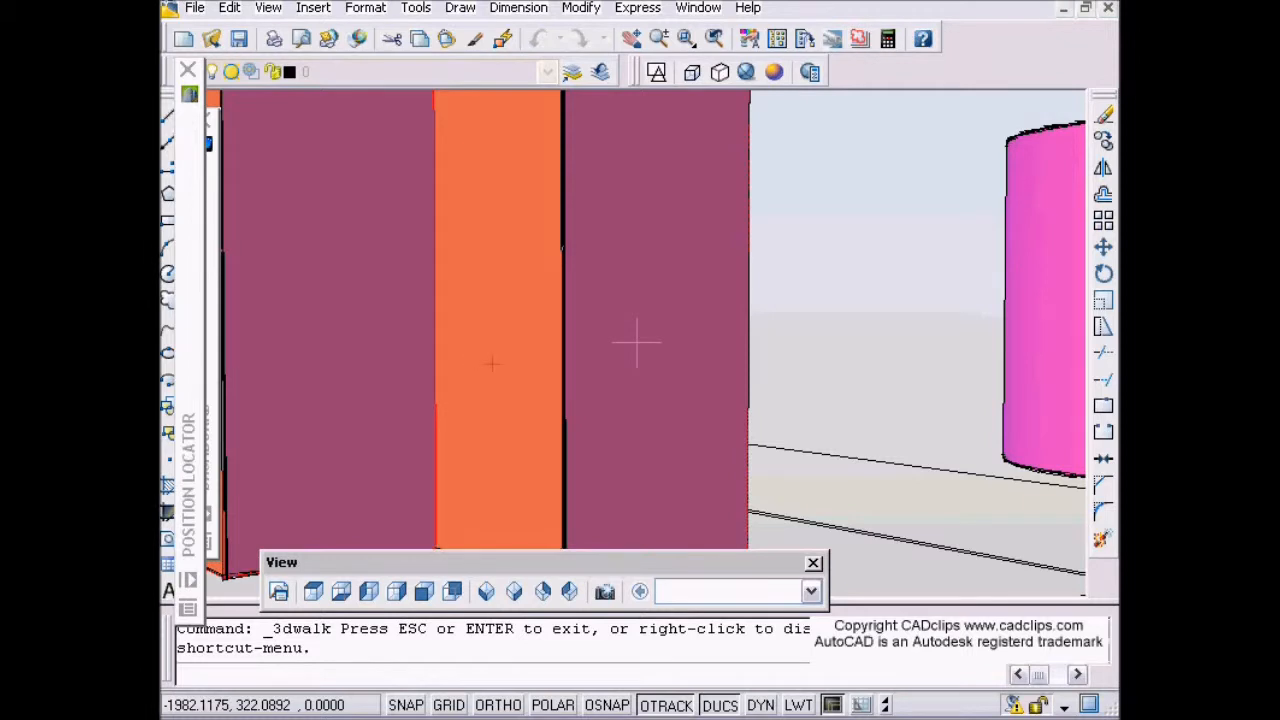
left_click_drag(720, 348, 603, 350)
left_click_drag(797, 343, 696, 343)
left_click_drag(848, 346, 790, 349)
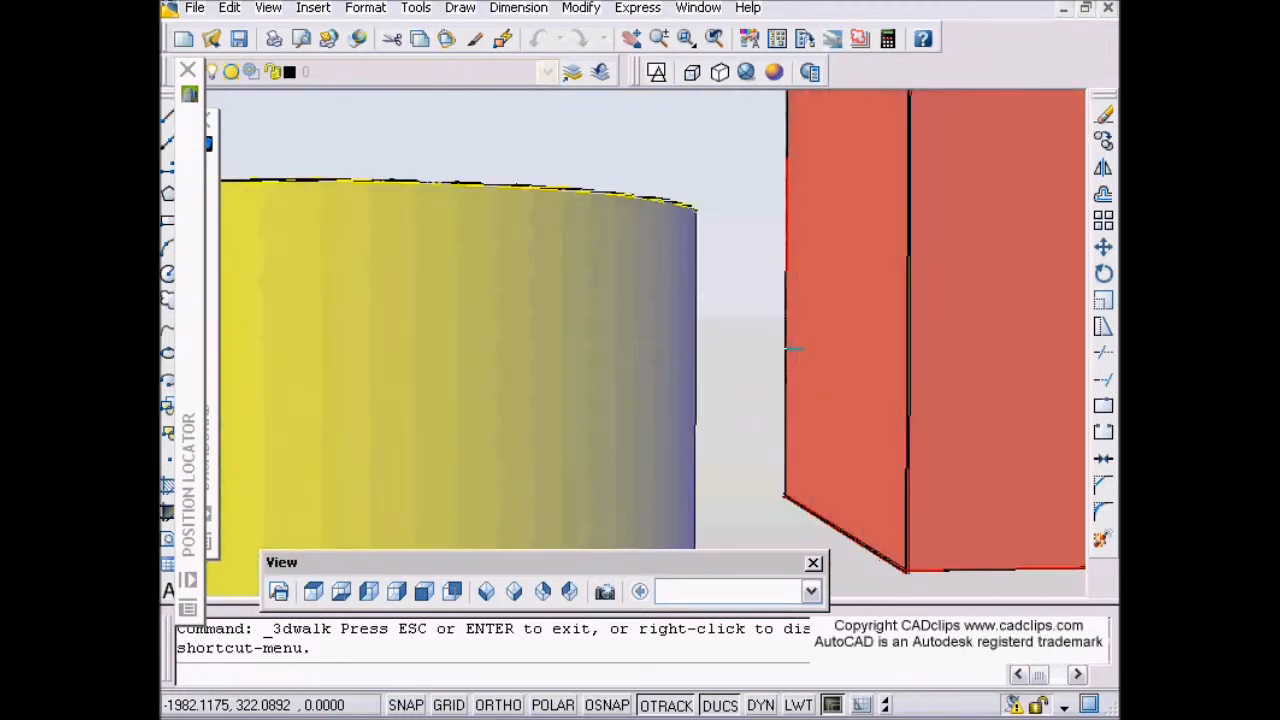
left_click_drag(794, 351, 634, 357)
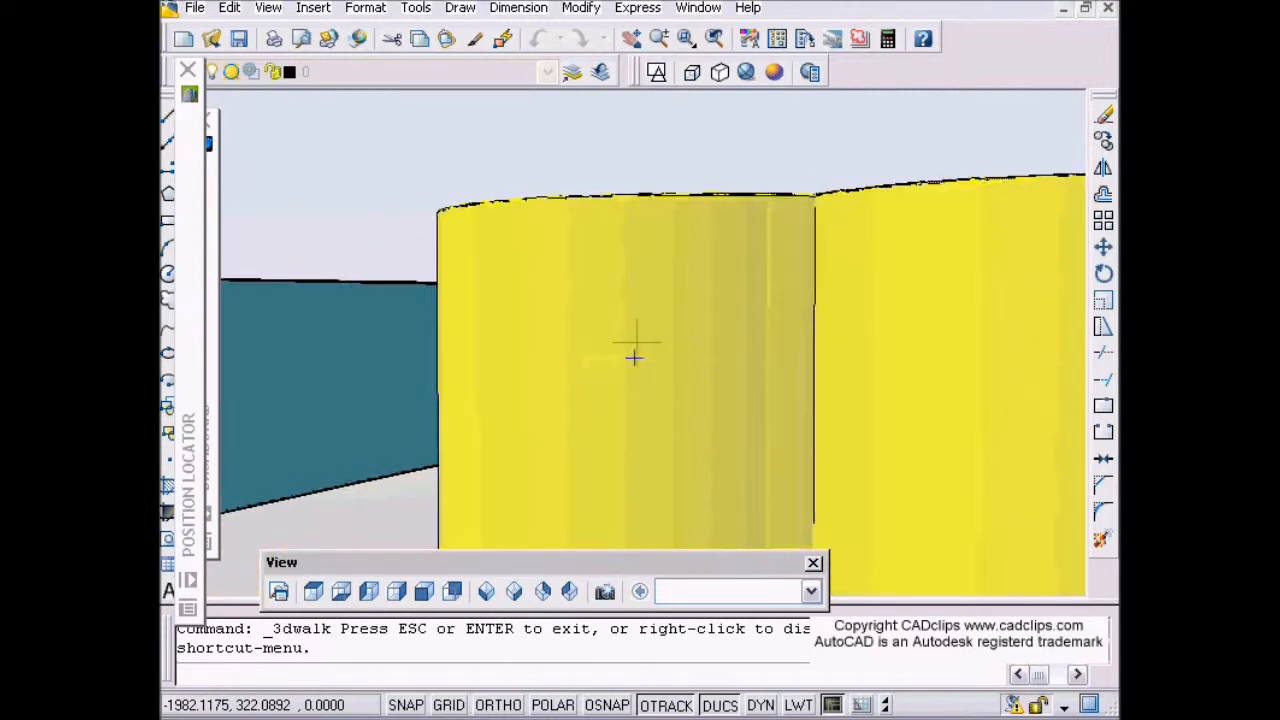
left_click_drag(712, 358, 636, 342)
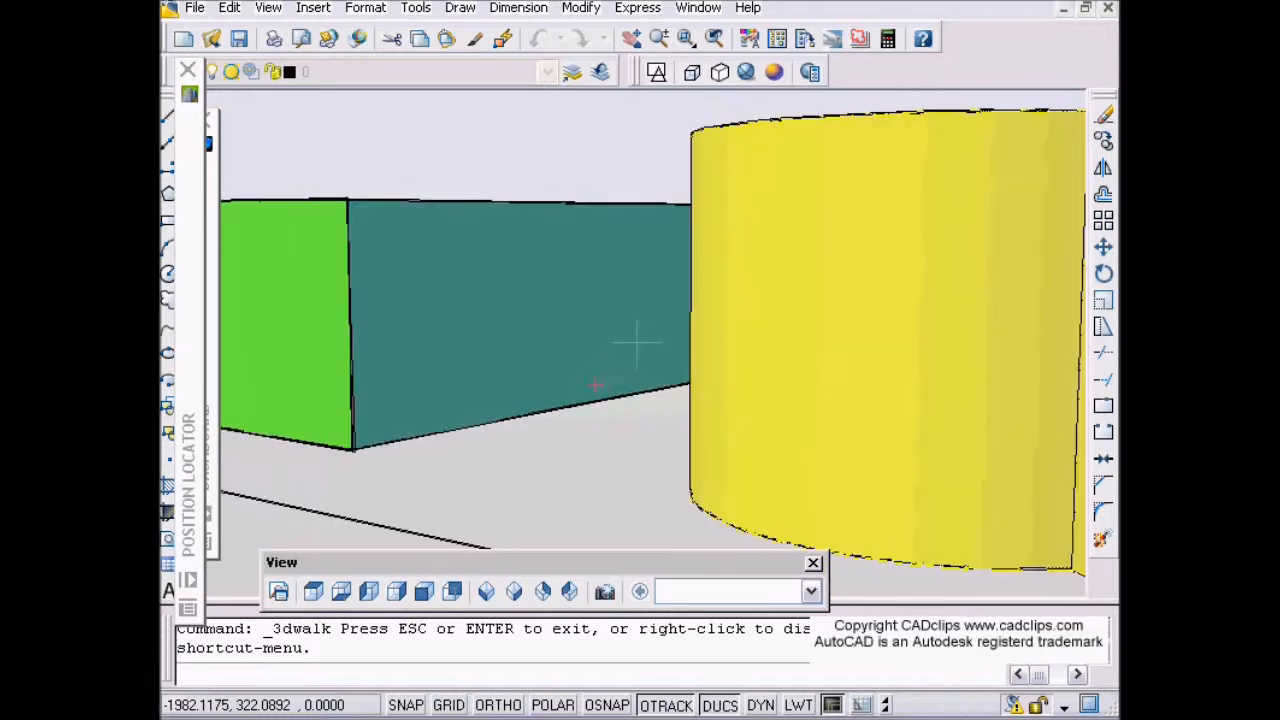
Step: Turn the walking view past the yellow cylinder until the orange-red box building comes into view
left_click_drag(566, 385, 371, 357)
left_click_drag(623, 343, 470, 343)
left_click_drag(755, 342, 486, 330)
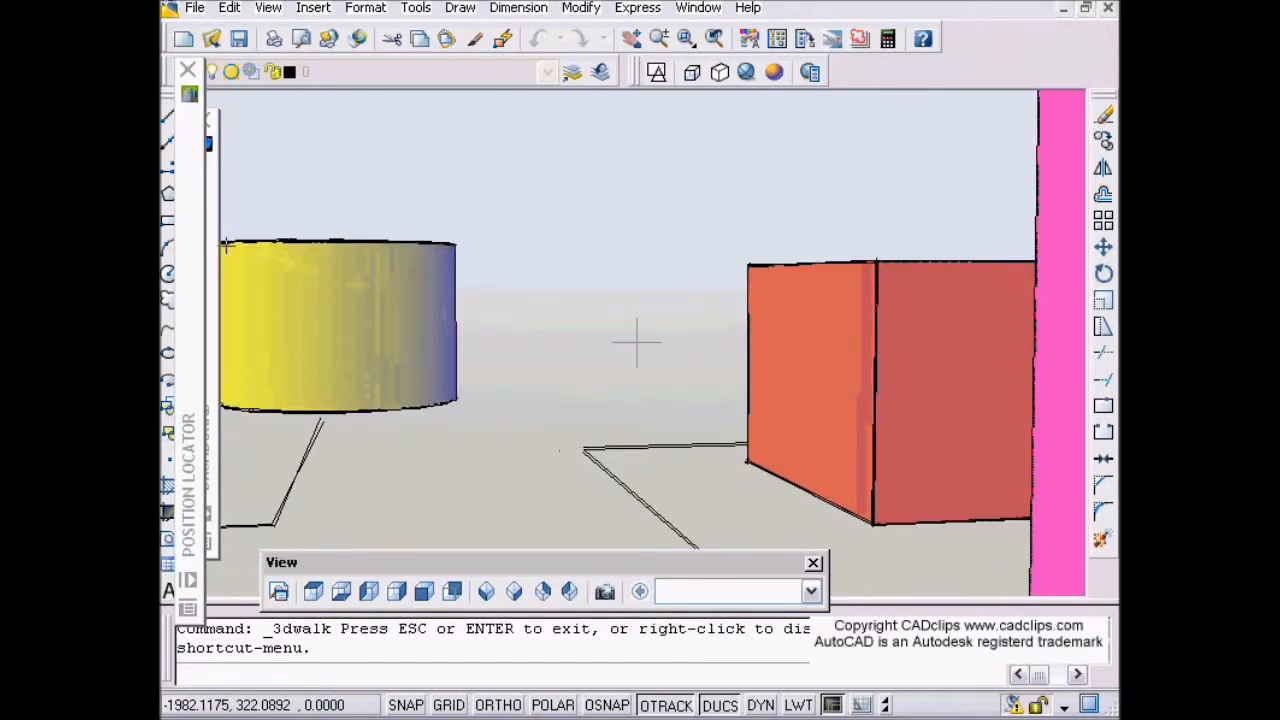
Step: Walk forward past the orange-red building toward the open ground, tracking the camera on the Position Locator map
mouse_move(188, 480)
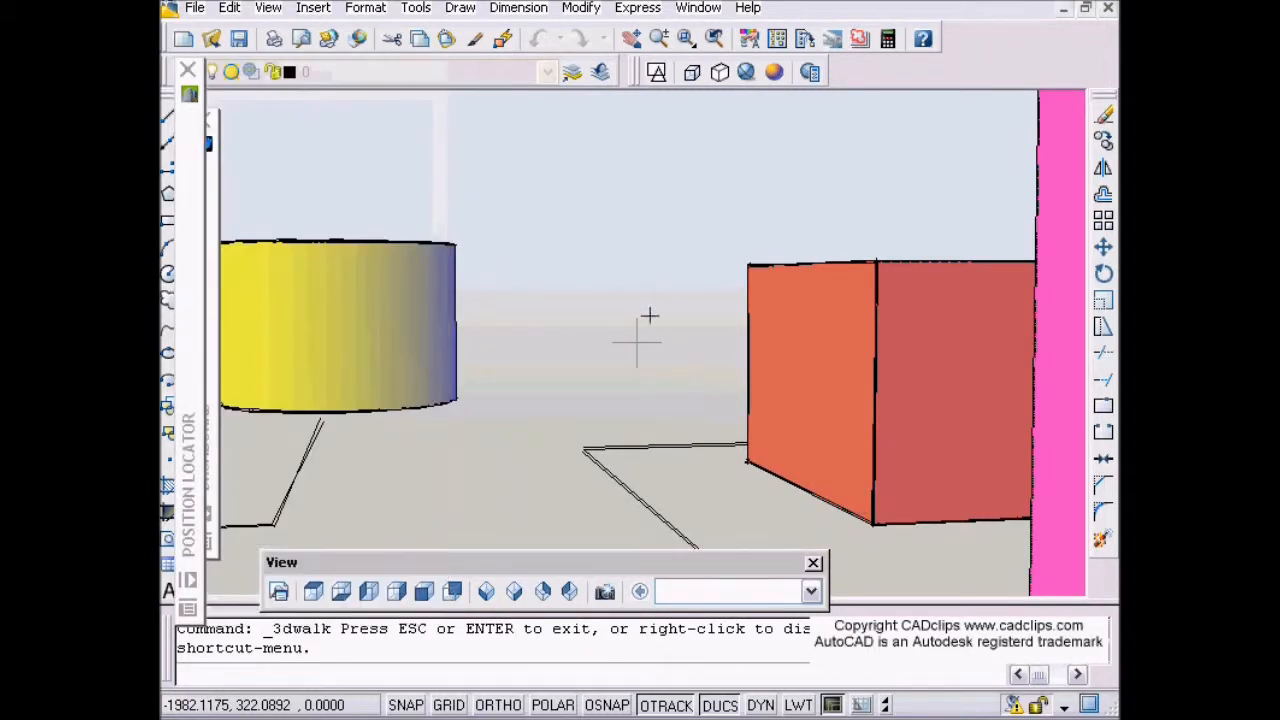
mouse_move(207, 264)
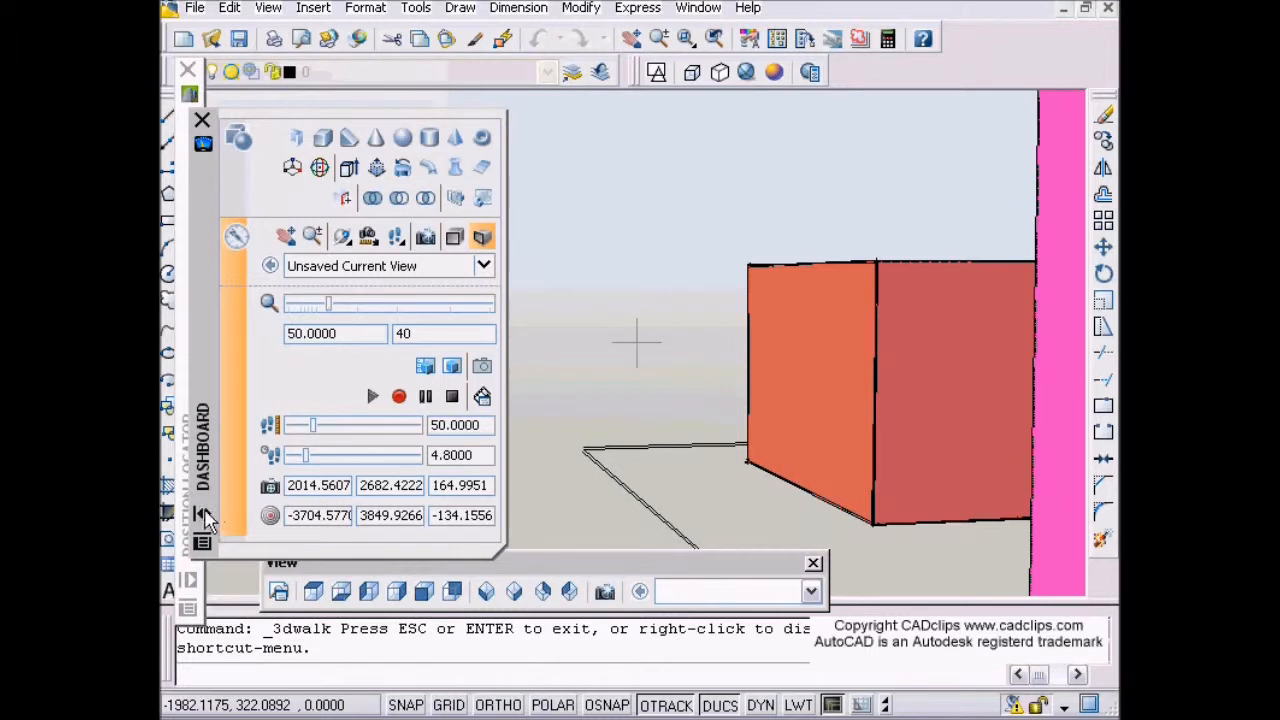
key("Up")
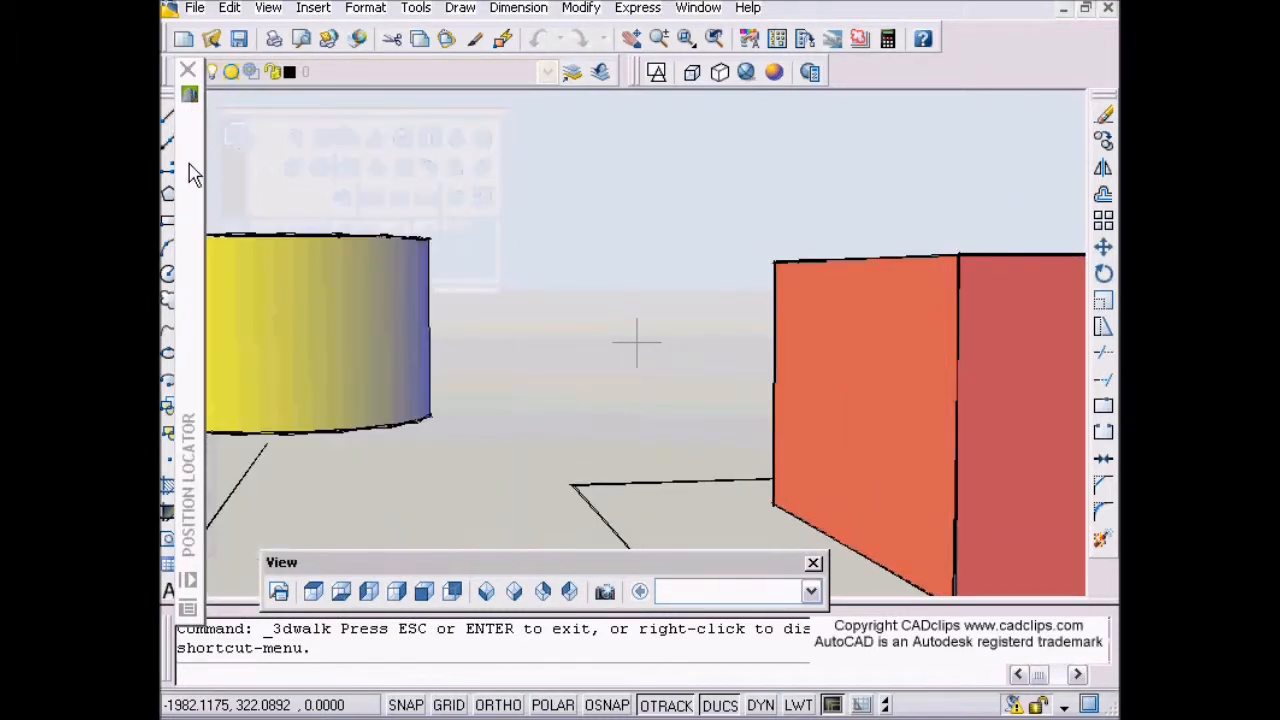
mouse_move(210, 508)
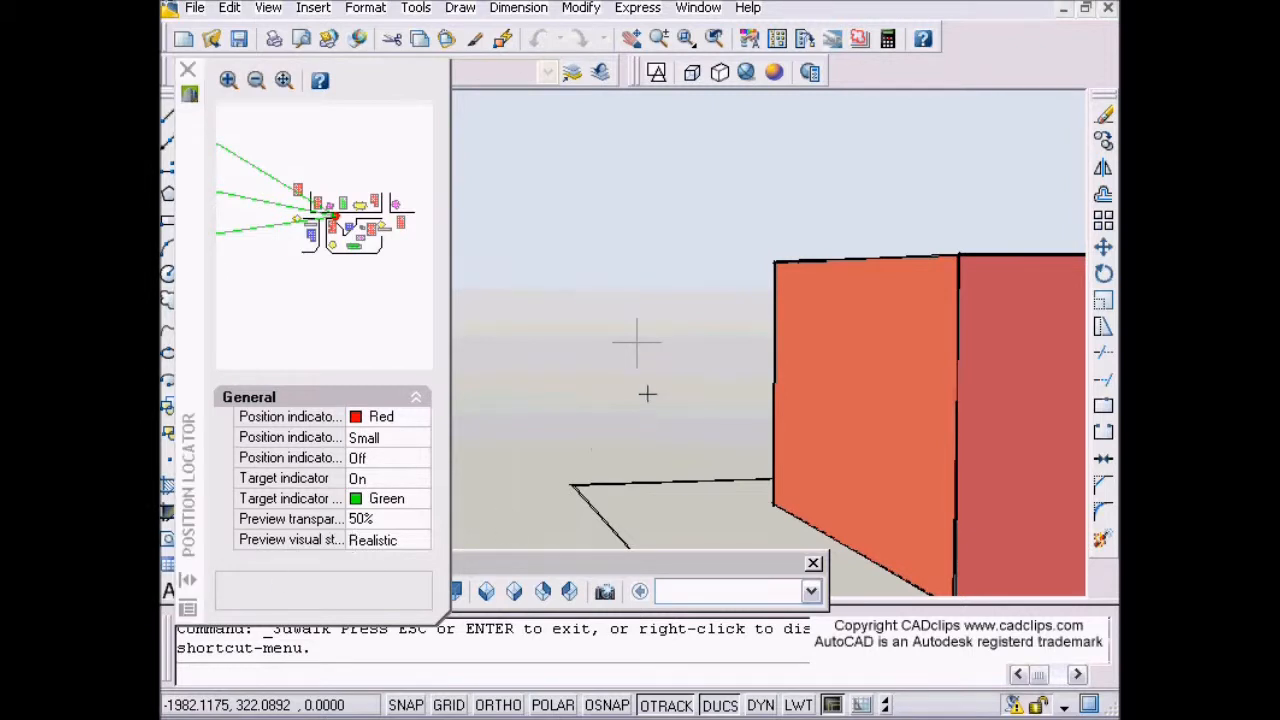
key("Left")
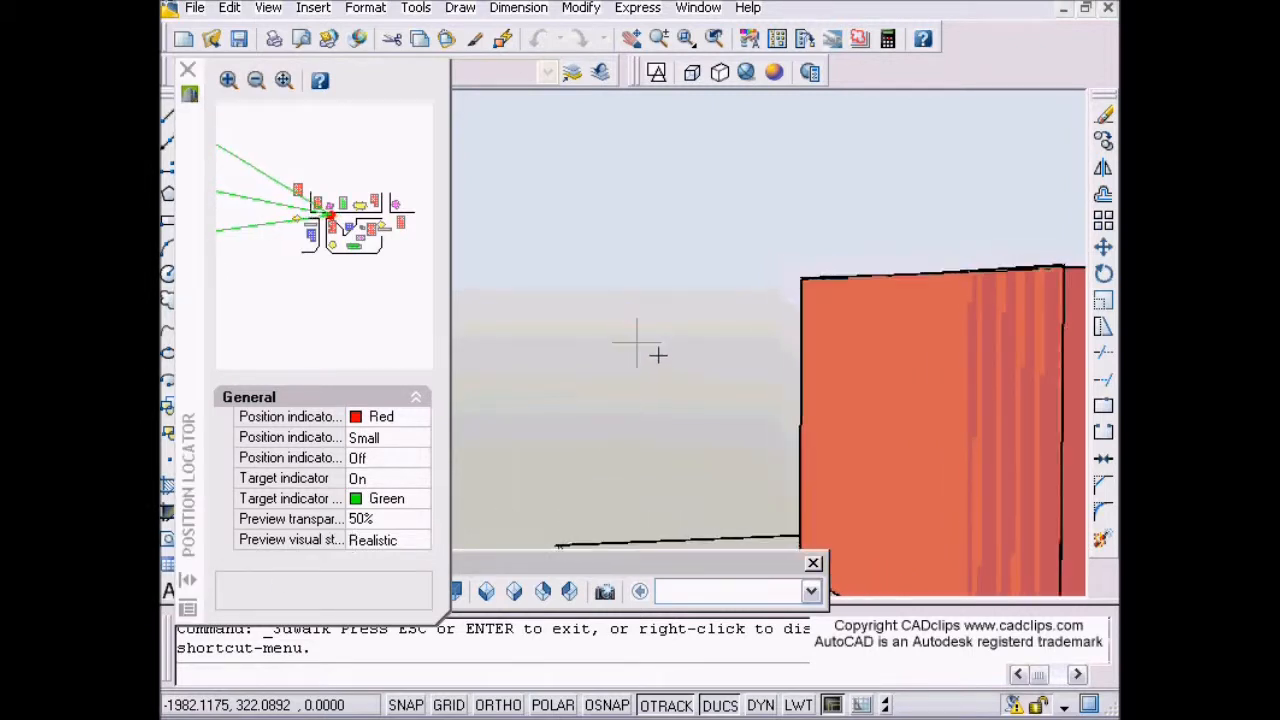
key("Left")
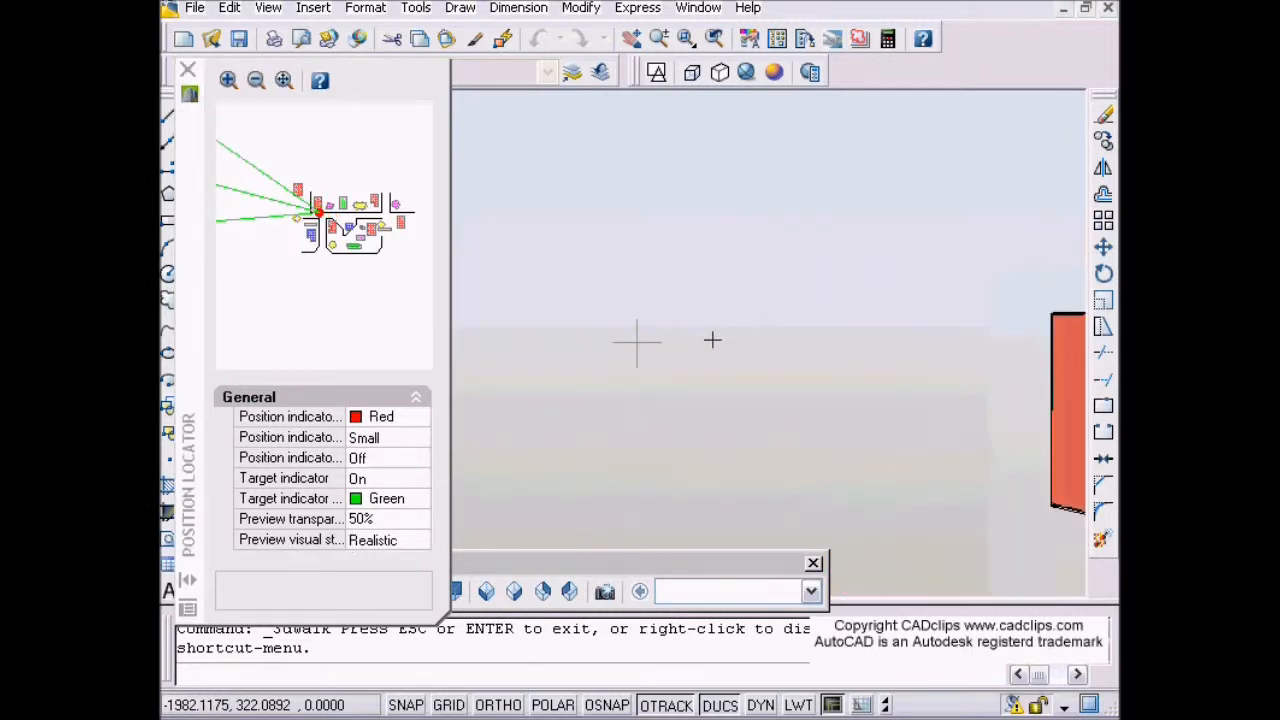
Step: Continue to the city's edge, turn the walking view around to face the buildings and advance slightly toward them
left_click_drag(699, 320, 840, 343)
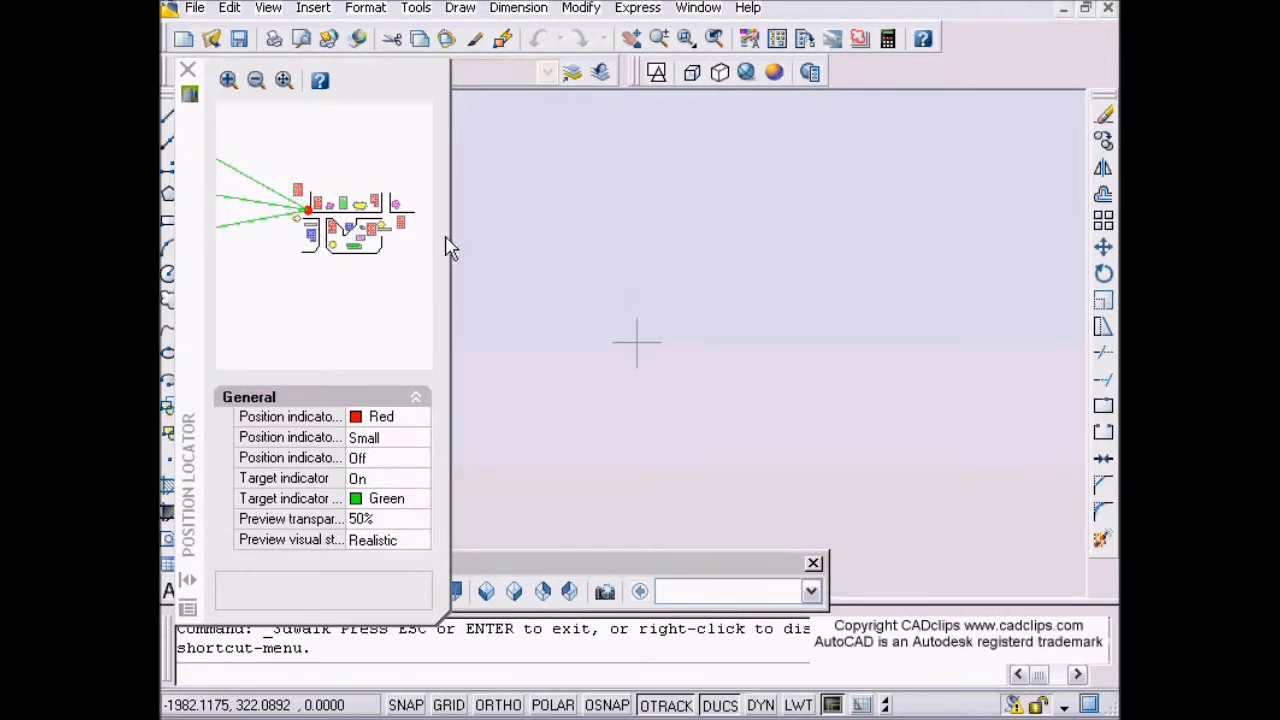
left_click_drag(552, 305, 636, 345)
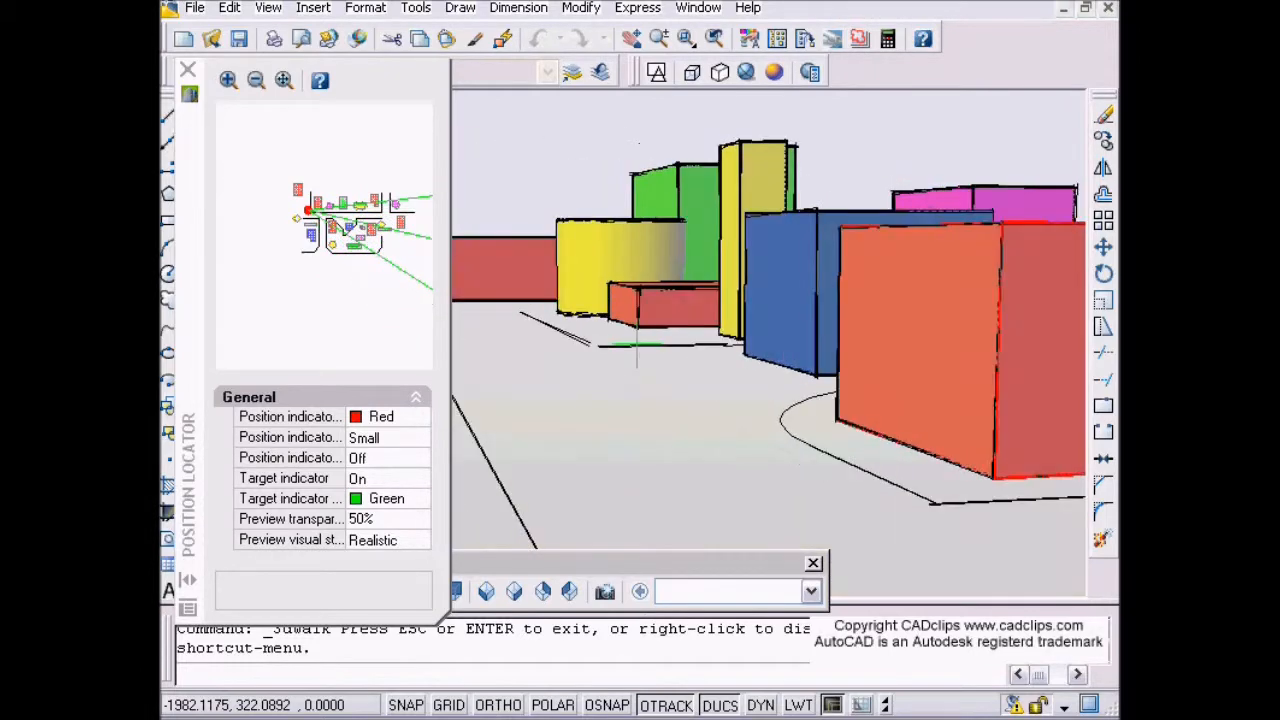
mouse_move(636, 345)
left_mouse_down()
mouse_move(657, 323)
mouse_move(636, 345)
left_mouse_up()
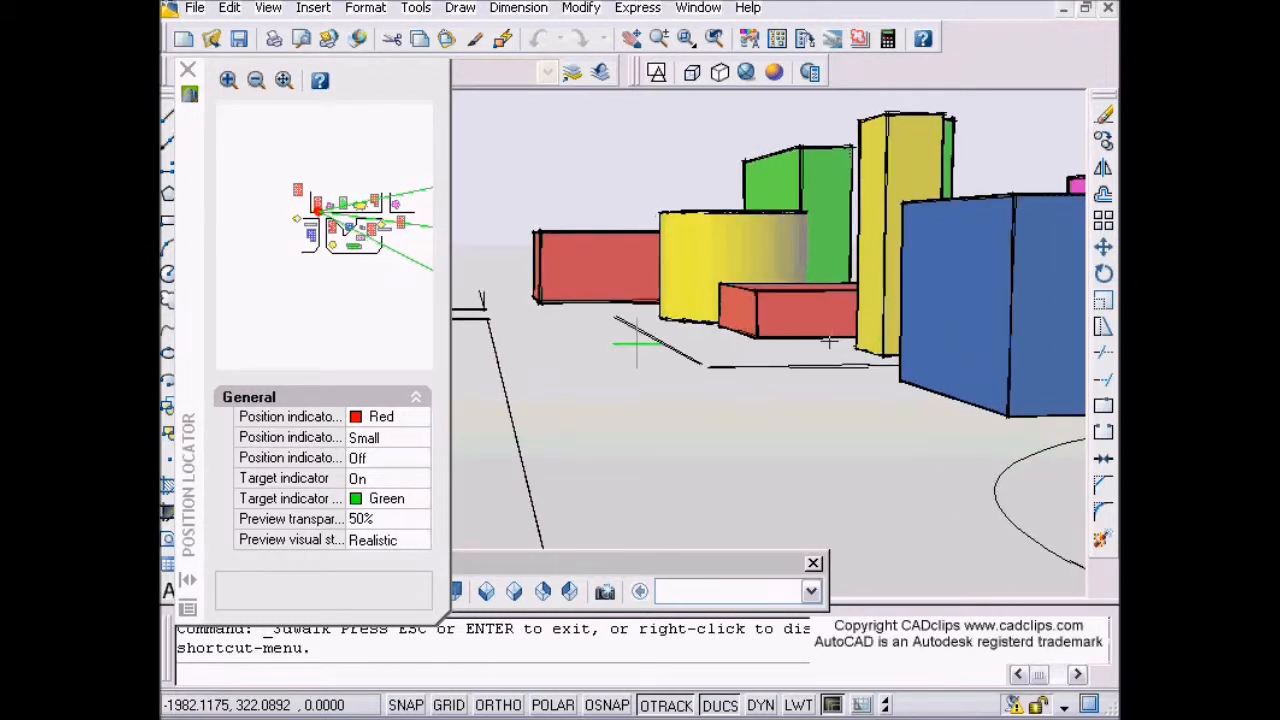
Step: Steer along the main street and walk forward through the city as far as the magenta cylinder
left_click_drag(823, 340, 551, 333)
key("Up")
key("Up")
key("Up")
key("Up")
key("Up")
key("Up")
key("Up")
key("Up")
key("Up")
key("Up")
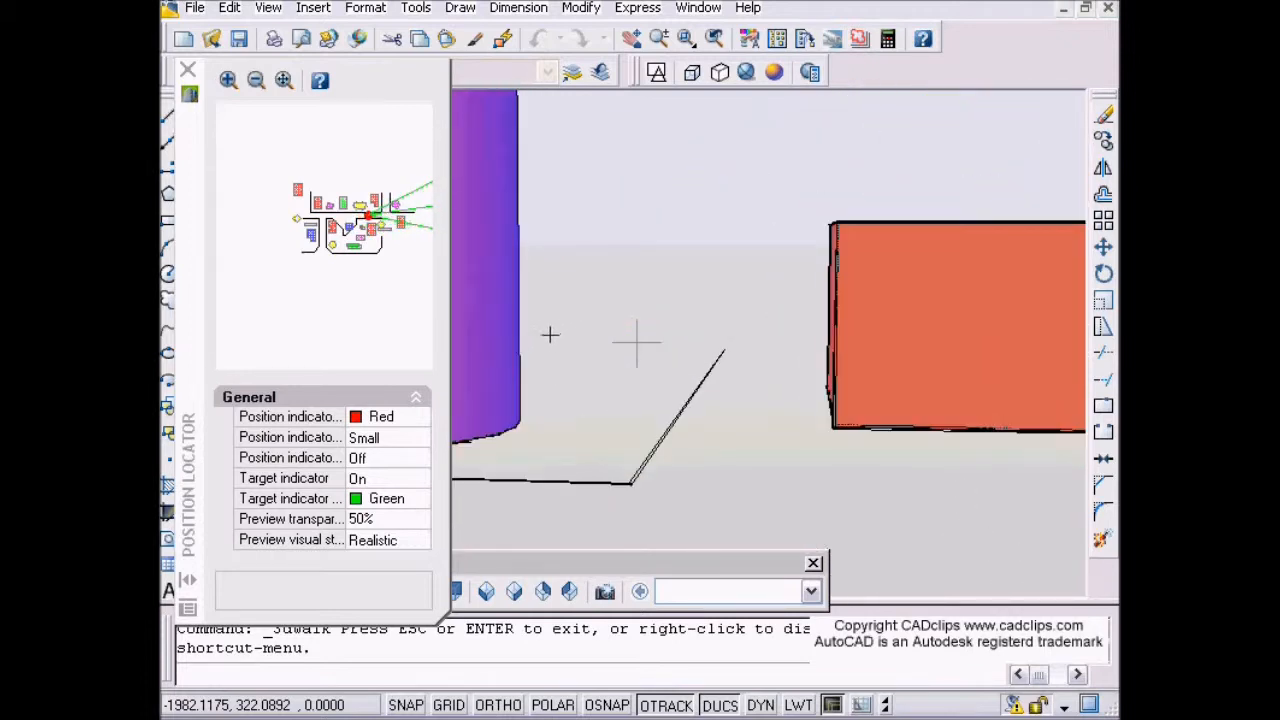
Step: Walk backward along the street, adjusting the heading, until the camera is behind the green and blue building
key("Down")
key("Down")
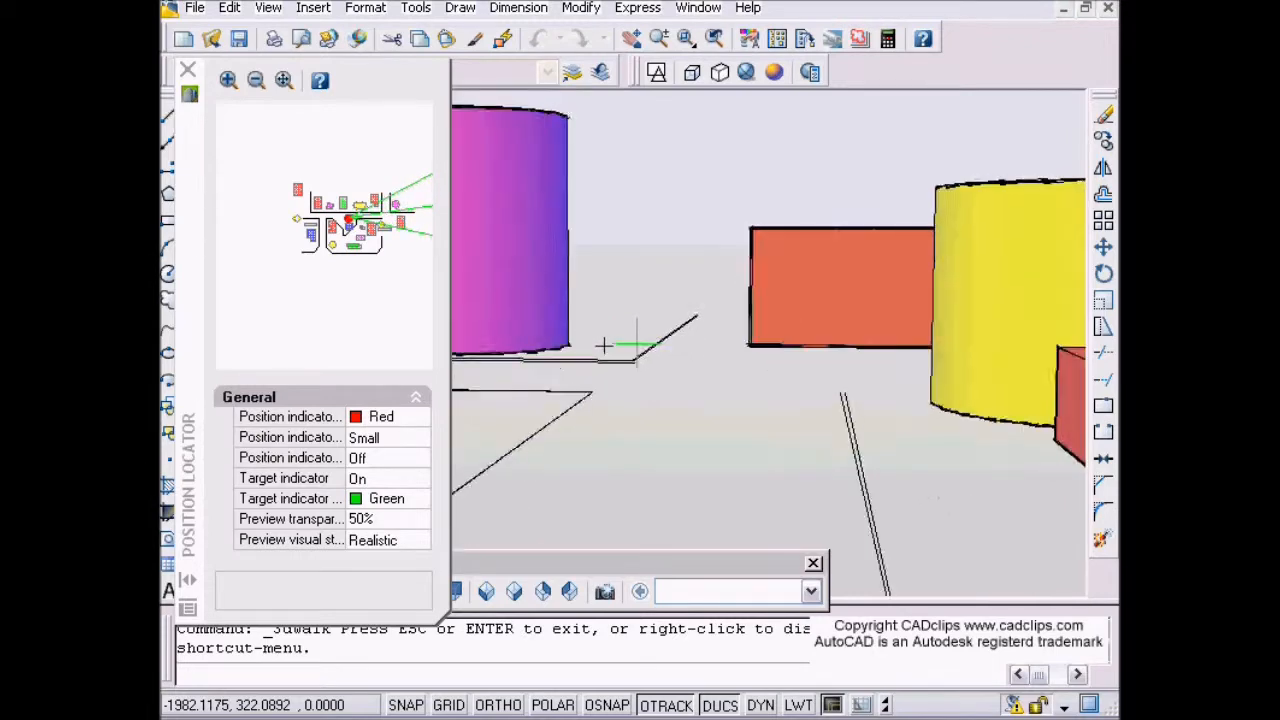
key("Down")
key("Down")
left_click_drag(620, 351, 817, 311)
mouse_move(680, 314)
left_mouse_down()
mouse_move(731, 316)
mouse_move(686, 314)
left_mouse_up()
key("Down")
key("Down")
key("Down")
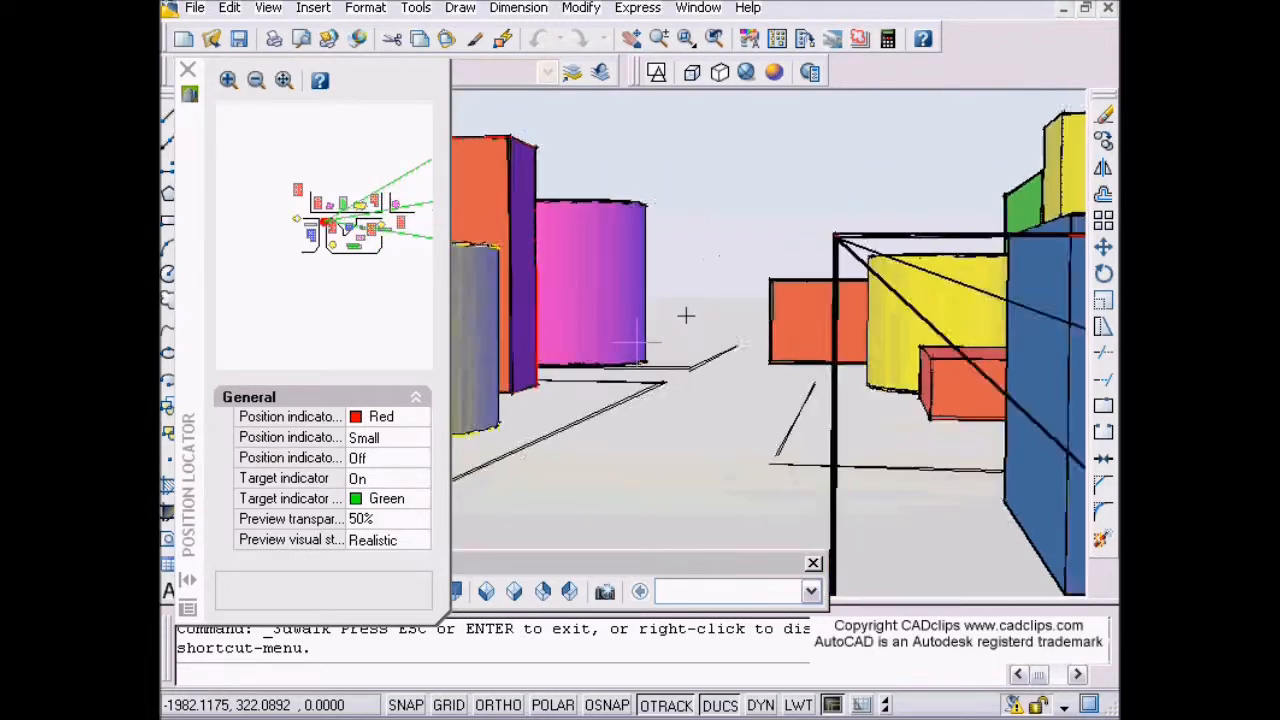
key("Down")
key("Down")
key("Down")
key("Down")
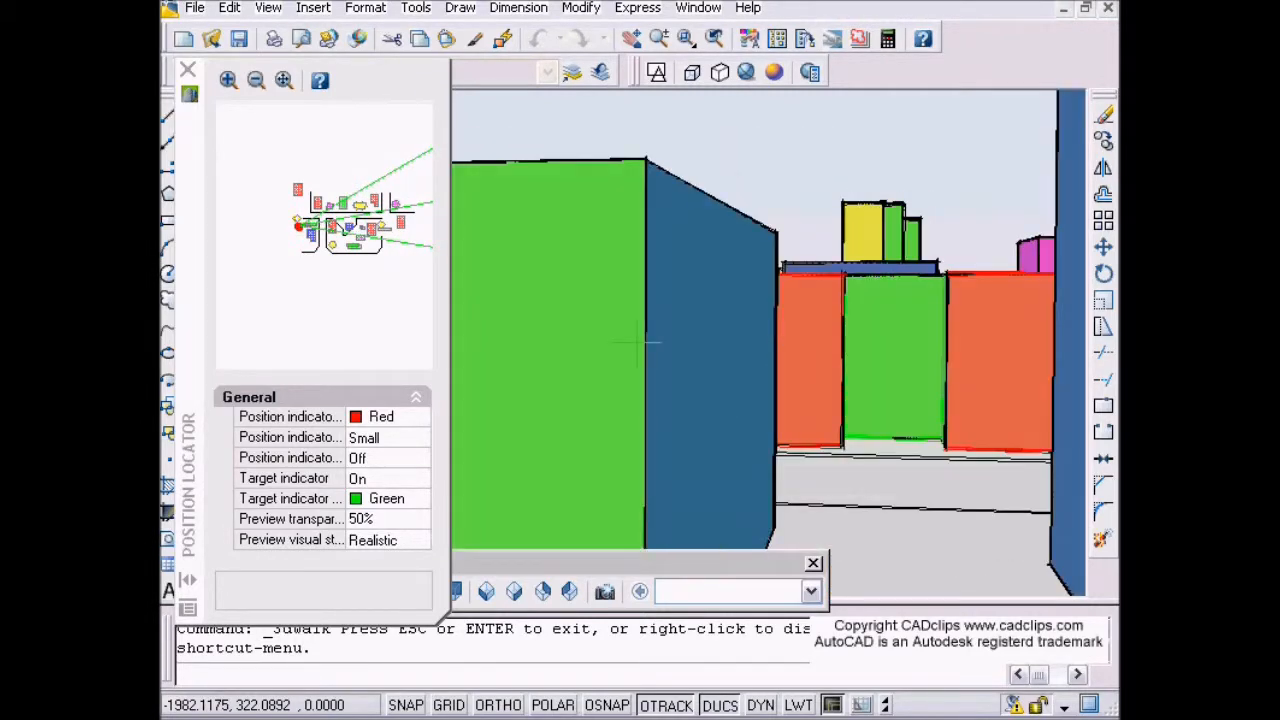
Step: Edge forward through the green and blue building toward the row of orange and green blocks
key("Up")
key("Up")
key("Up")
key("Up")
key("Down")
key("Down")
key("Down")
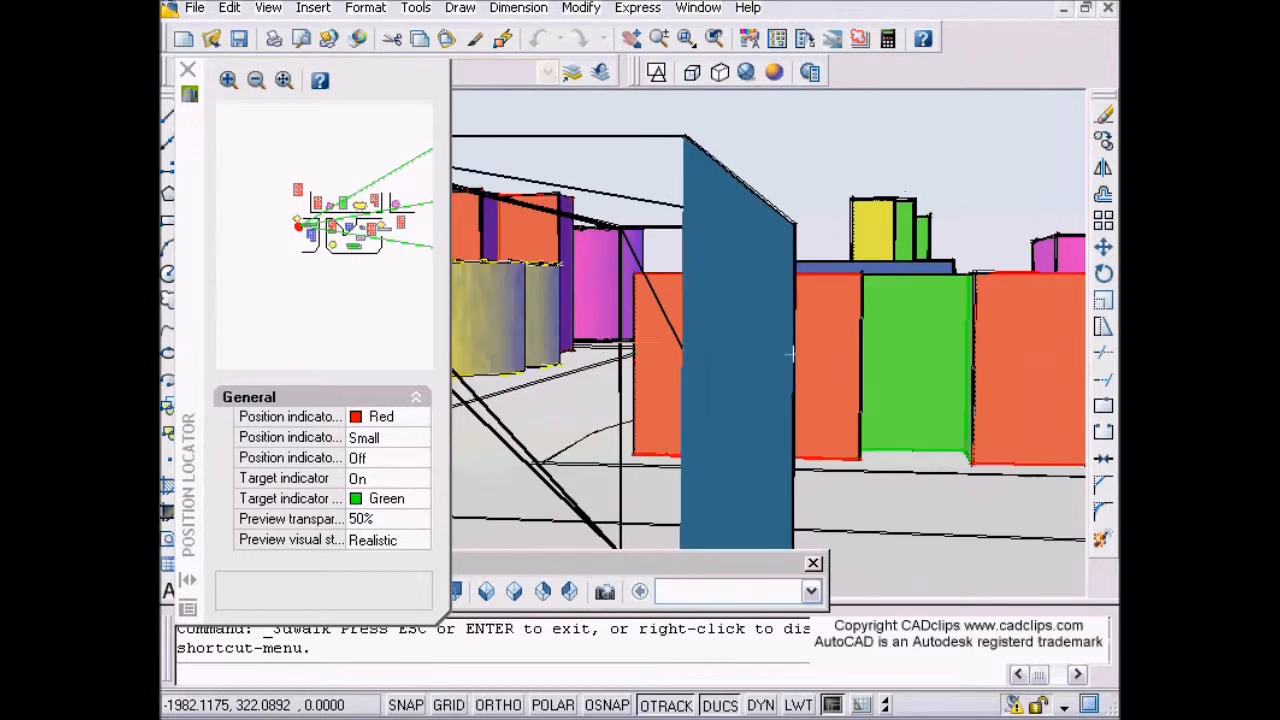
key("Down")
key("Down")
key("Up")
key("Up")
key("Up")
key("Up")
key("Up")
key("Up")
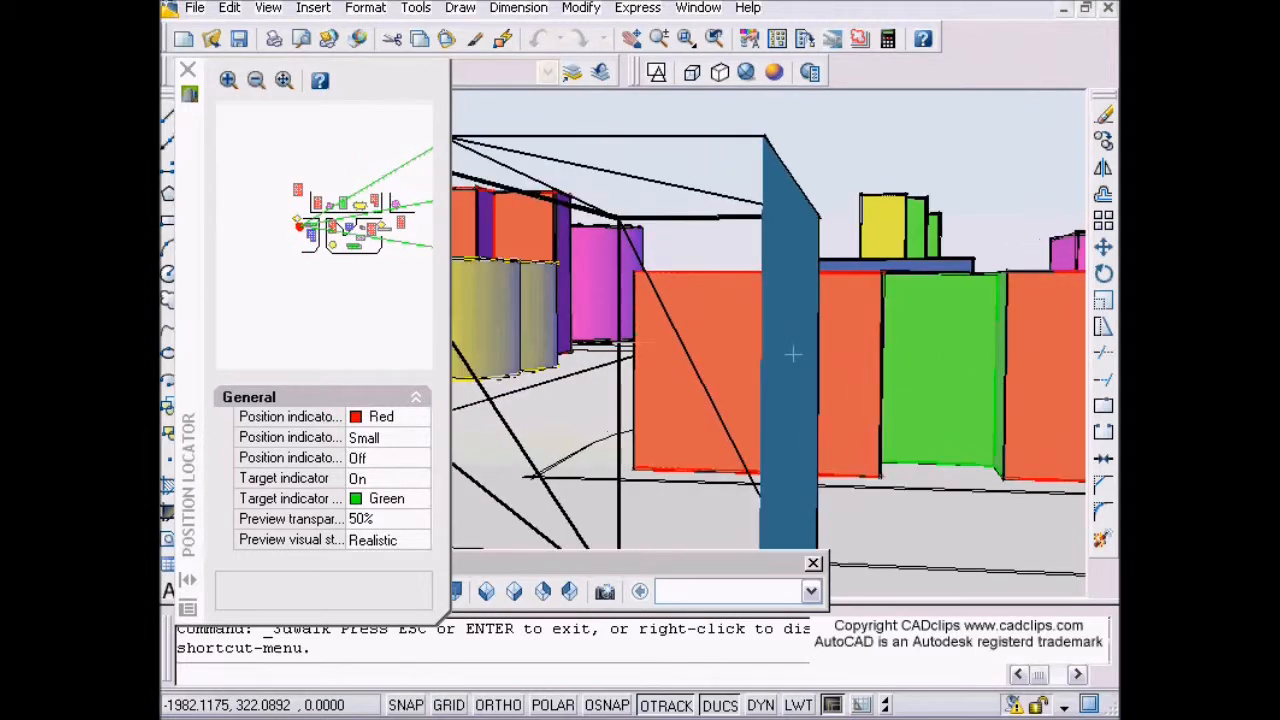
key("Down")
key("Down")
key("Down")
key("Down")
key("Down")
key("Down")
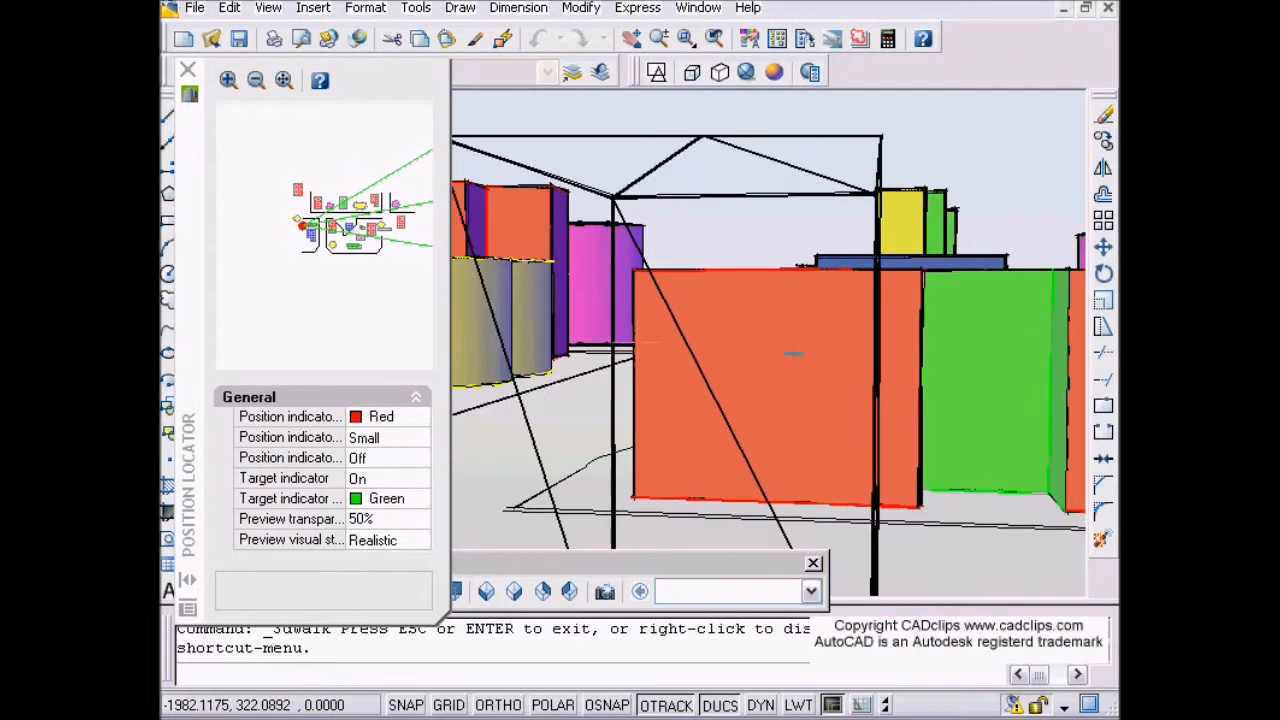
Step: Walk backward out of the city until the green building and the large blue block are both ahead
key("Down")
key("Down")
key("Down")
key("Down")
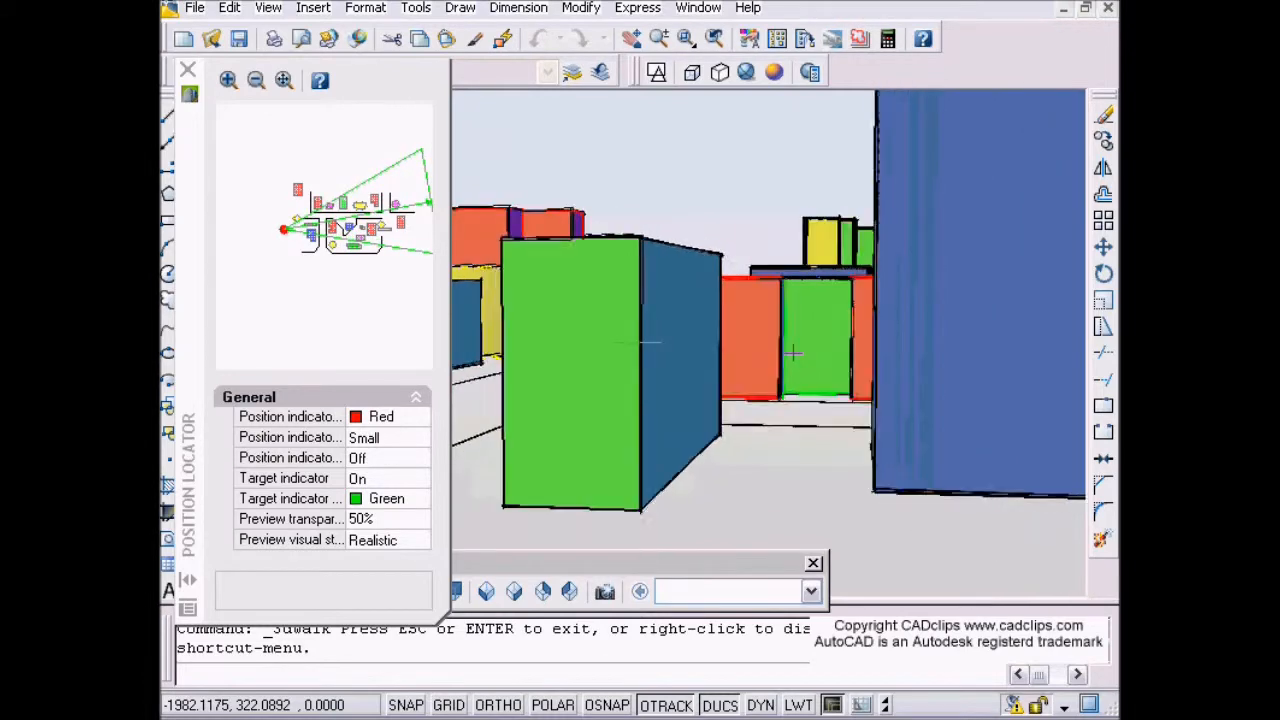
left_click_drag(646, 339, 578, 309)
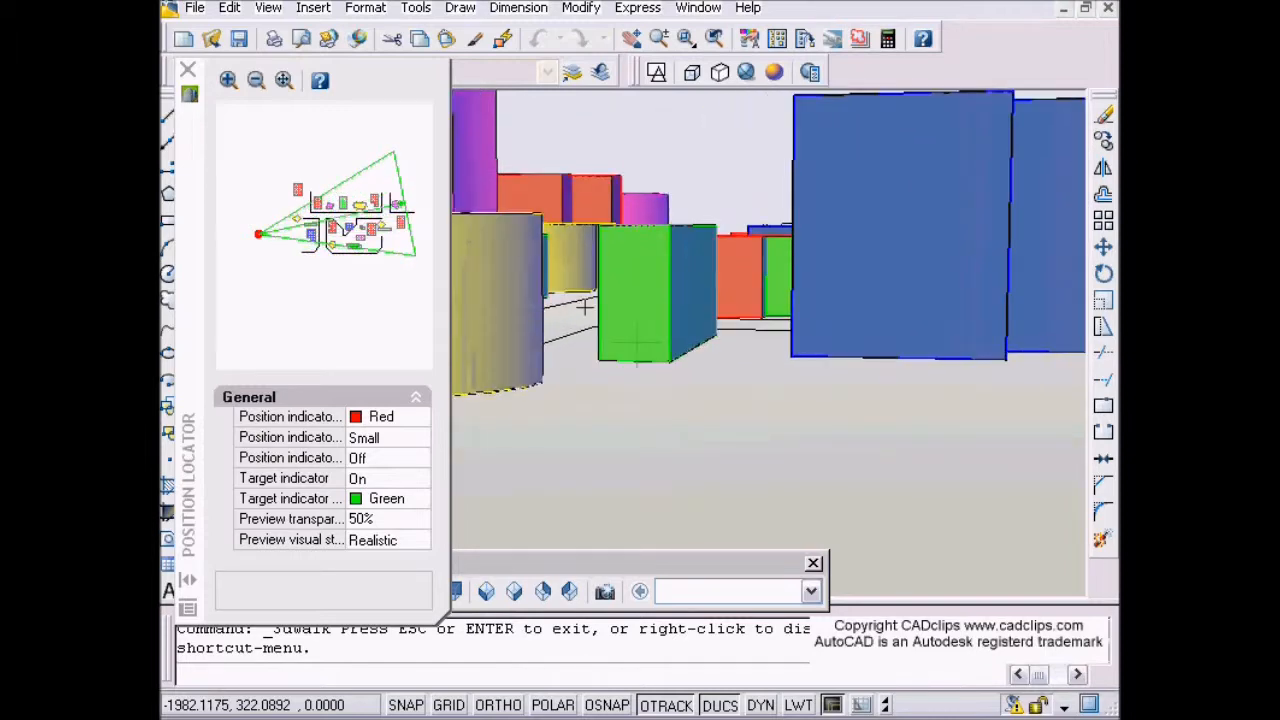
Step: Walk forward into the city again, steering between the green building and the large blue block
key("Up")
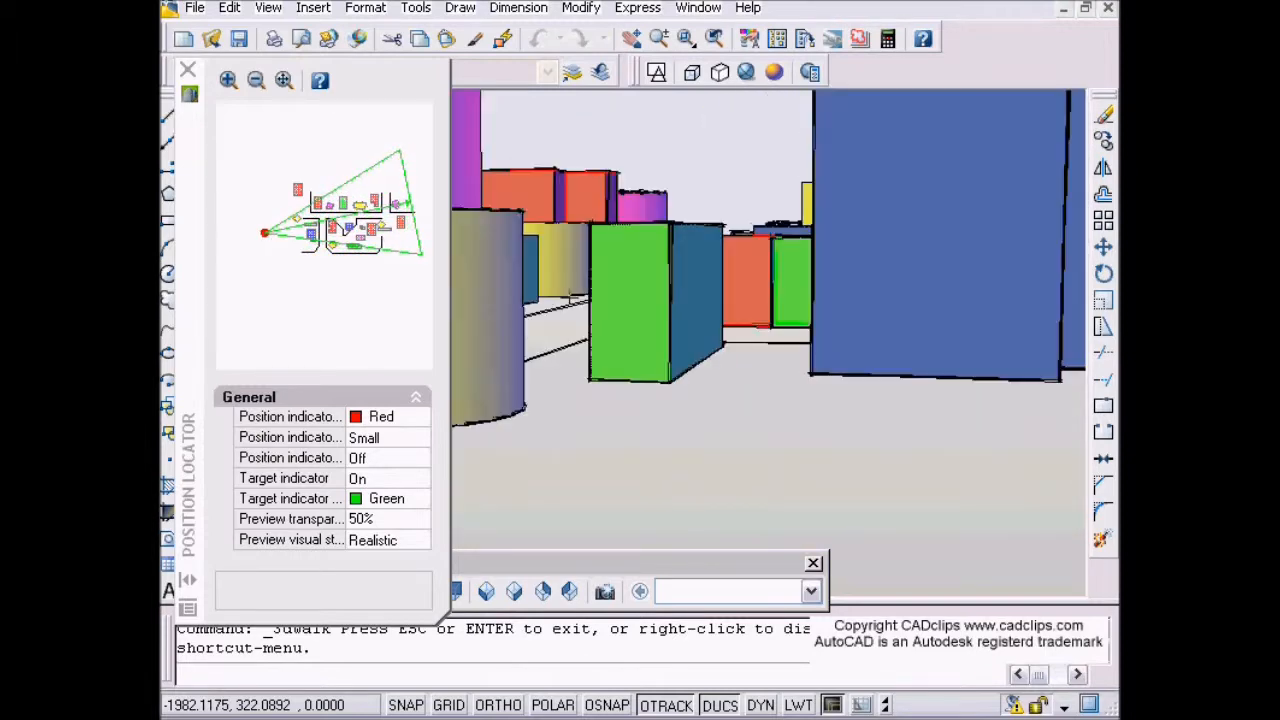
key("Up")
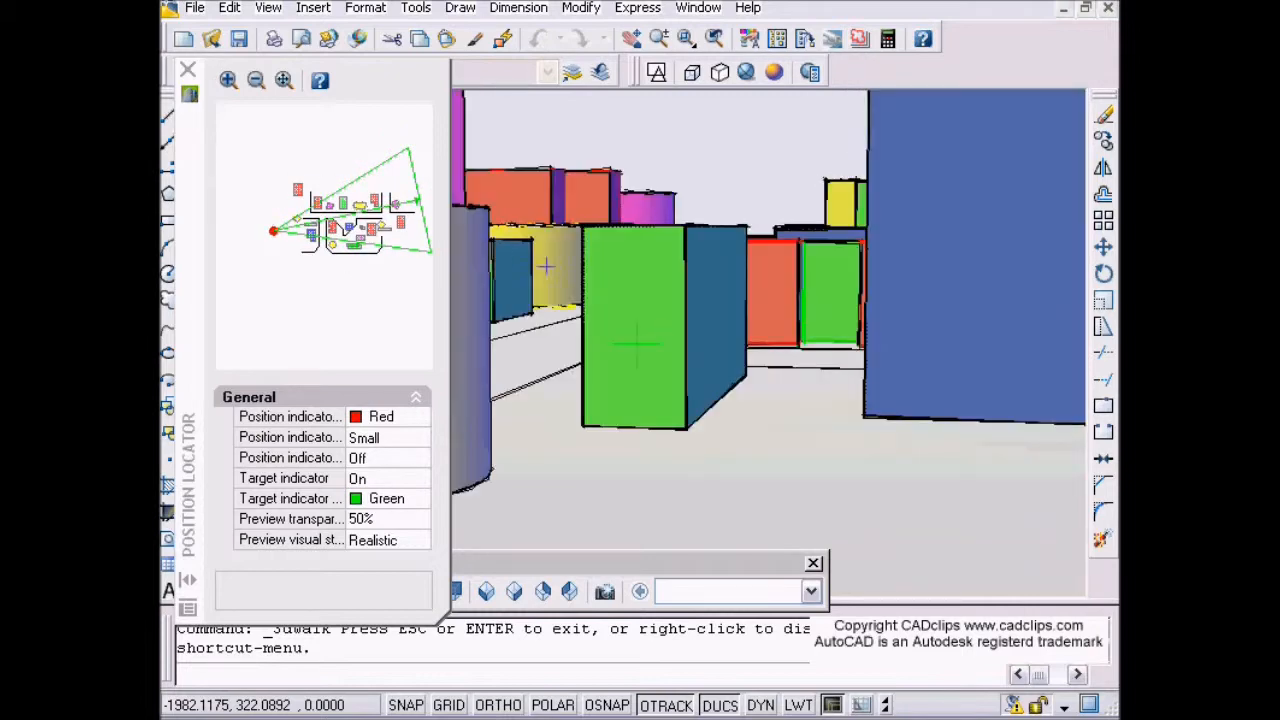
left_click_drag(553, 268, 620, 284)
key("Up")
key("Up")
key("Up")
key("Up")
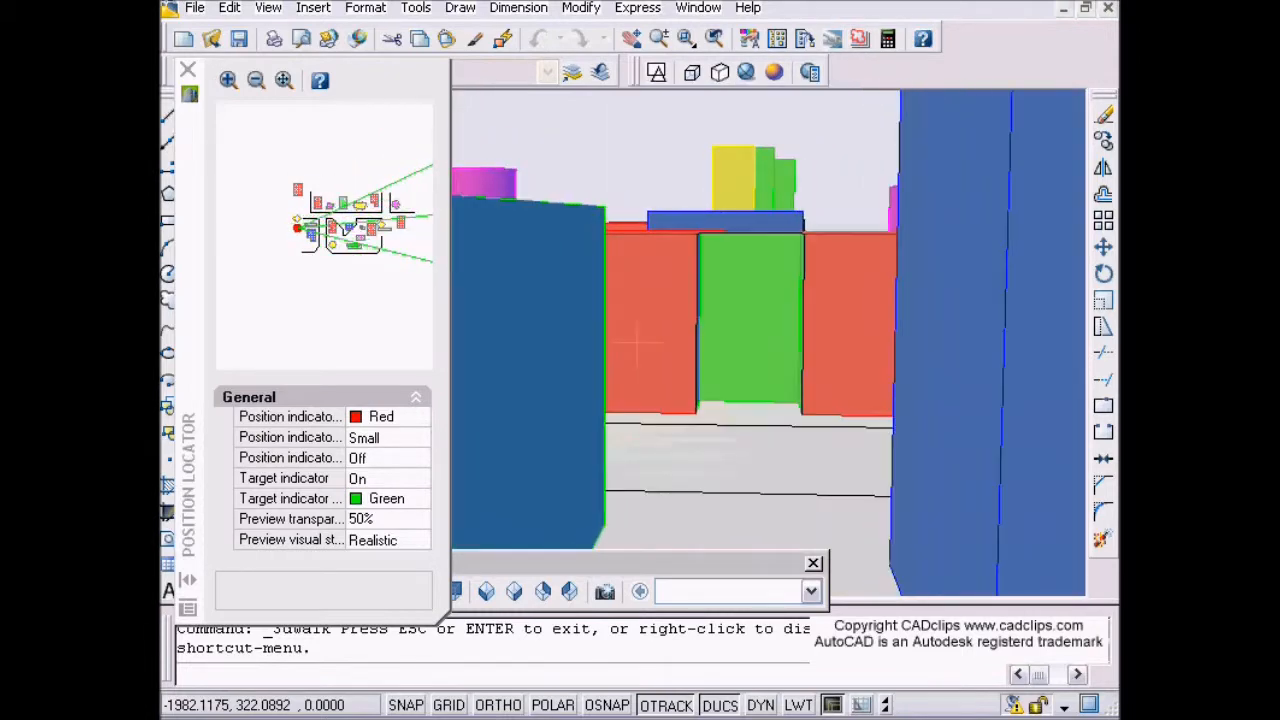
key("Up")
key("Up")
key("Up")
key("Up")
Step: Adjust the heading slightly and walk forward through the whole city to the red building at its far end
left_click_drag(652, 277, 688, 272)
key("Up")
key("Up")
key("Up")
key("Up")
key("Up")
key("Up")
key("Up")
key("Up")
key("Up")
key("Up")
key("Up")
key("Up")
key("Up")
key("Up")
key("Up")
key("Up")
key("Up")
key("Up")
key("Up")
key("Up")
Step: Walk out past the red building, turn around and return into the city facing back along the main street
left_click_drag(791, 289, 1007, 288)
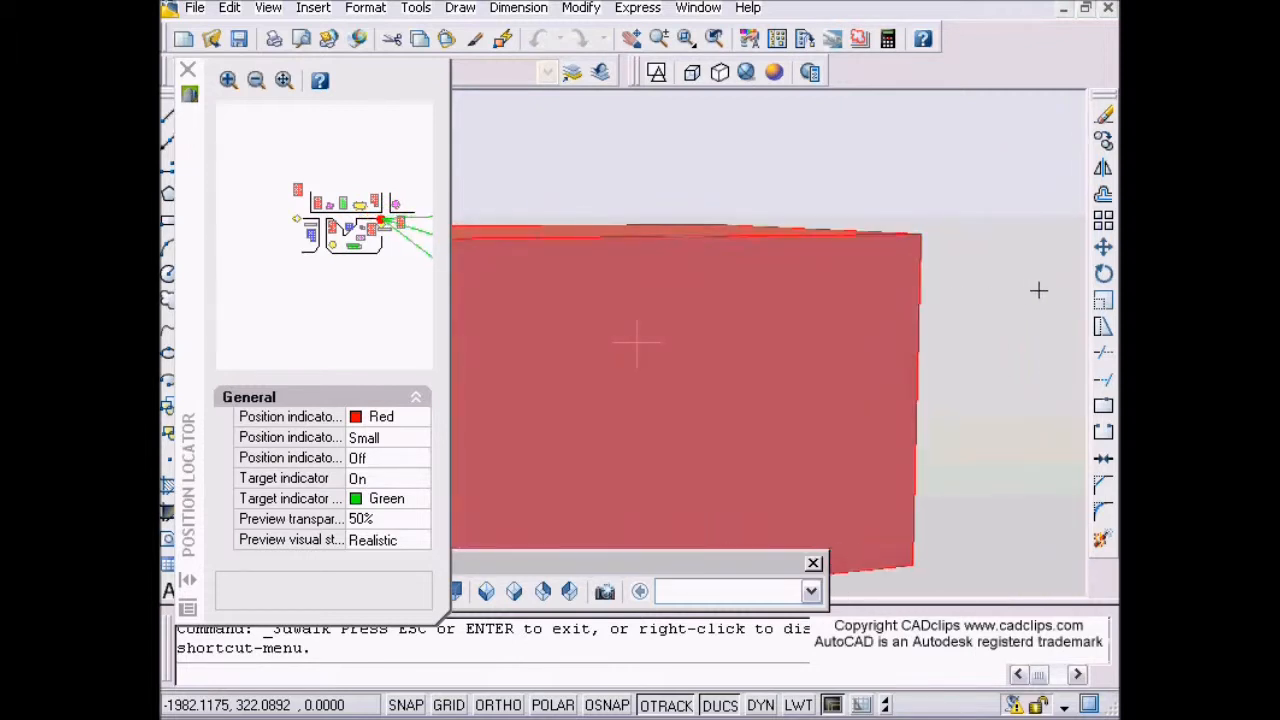
key("Up")
key("Up")
key("Up")
key("Up")
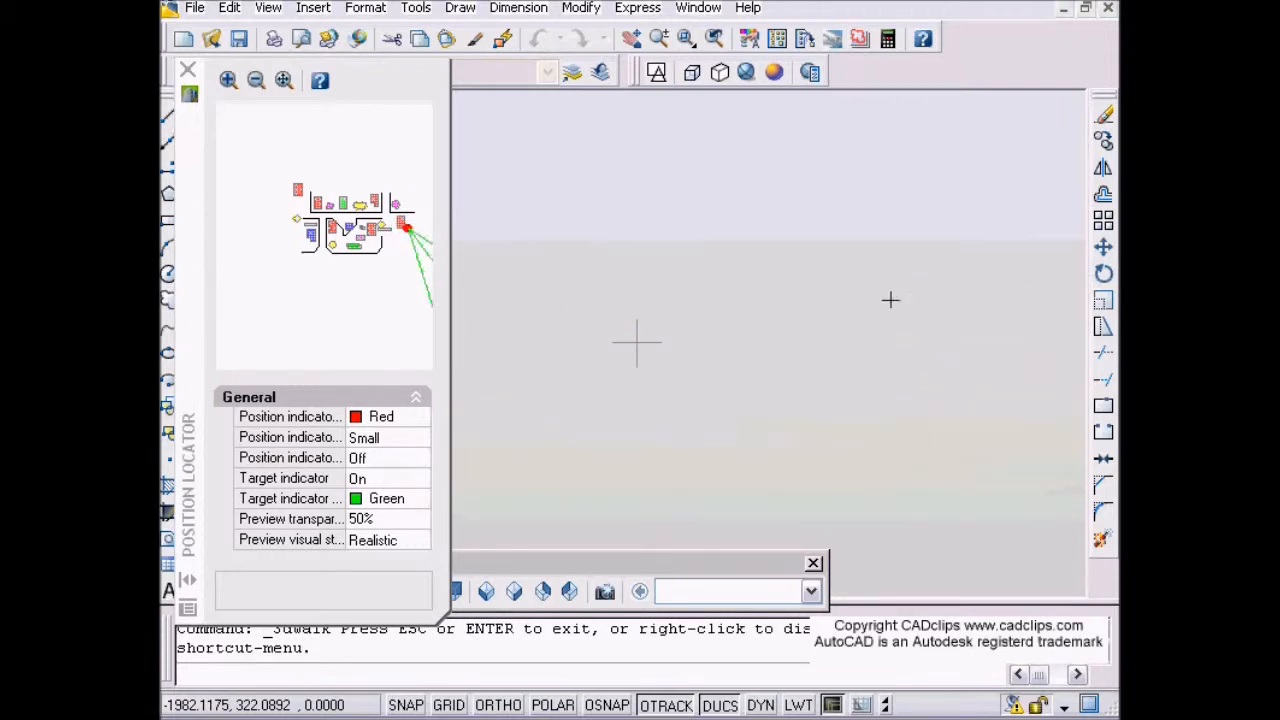
left_click_drag(801, 296, 700, 227)
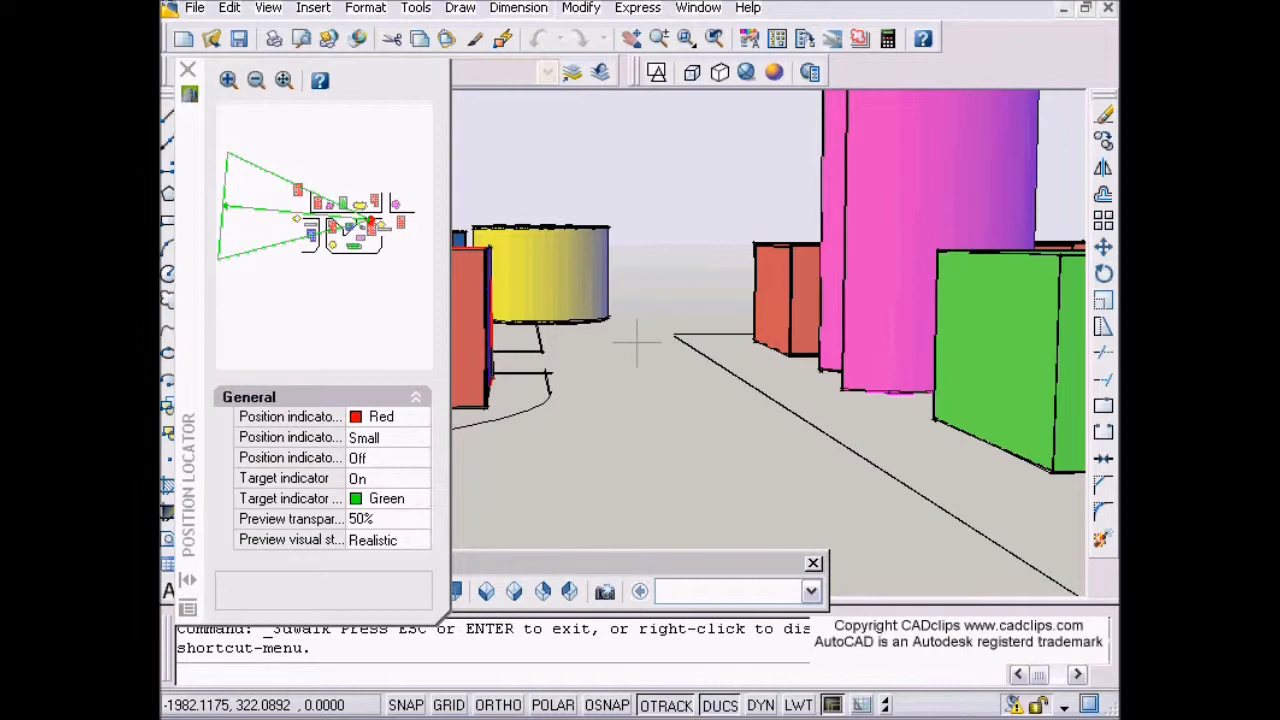
Step: Leave the walk, reopen the Dashboard palette and try to start recording an animation
mouse_move(191, 355)
left_mouse_down()
mouse_move(300, 358)
mouse_move(205, 365)
left_mouse_up()
left_click(416, 8)
mouse_move(455, 60)
left_click(700, 60)
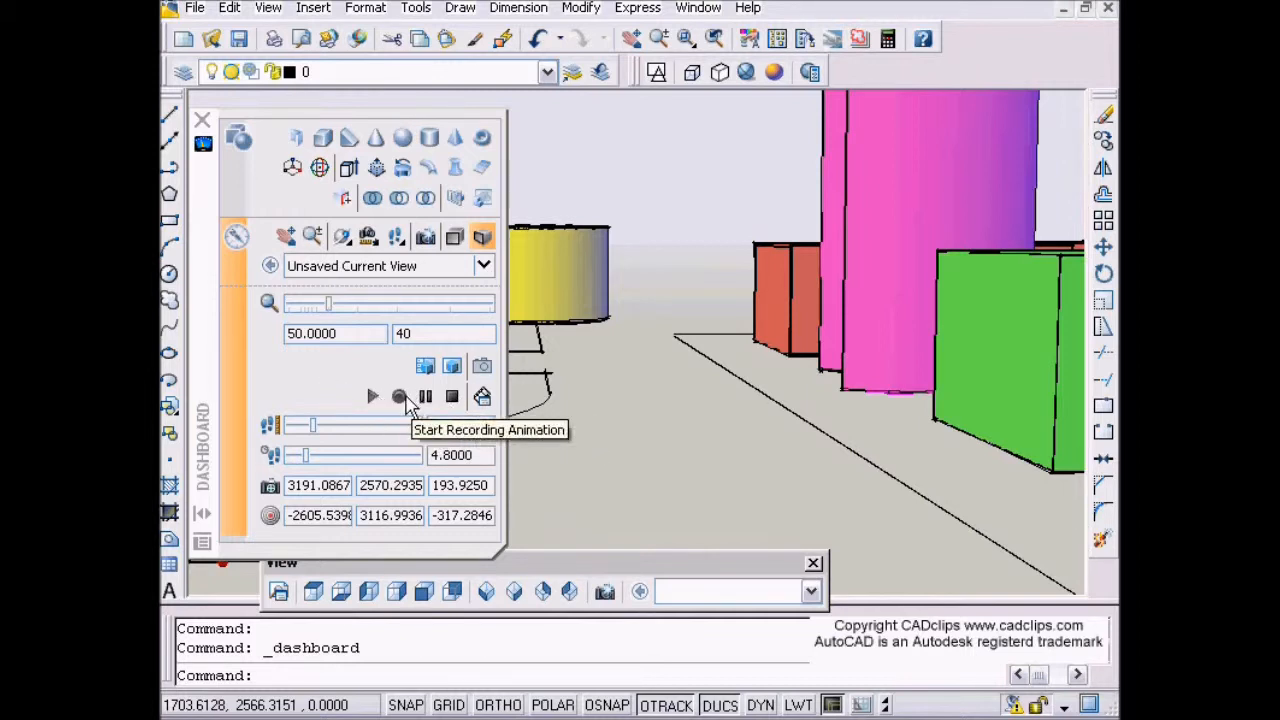
left_click(400, 397)
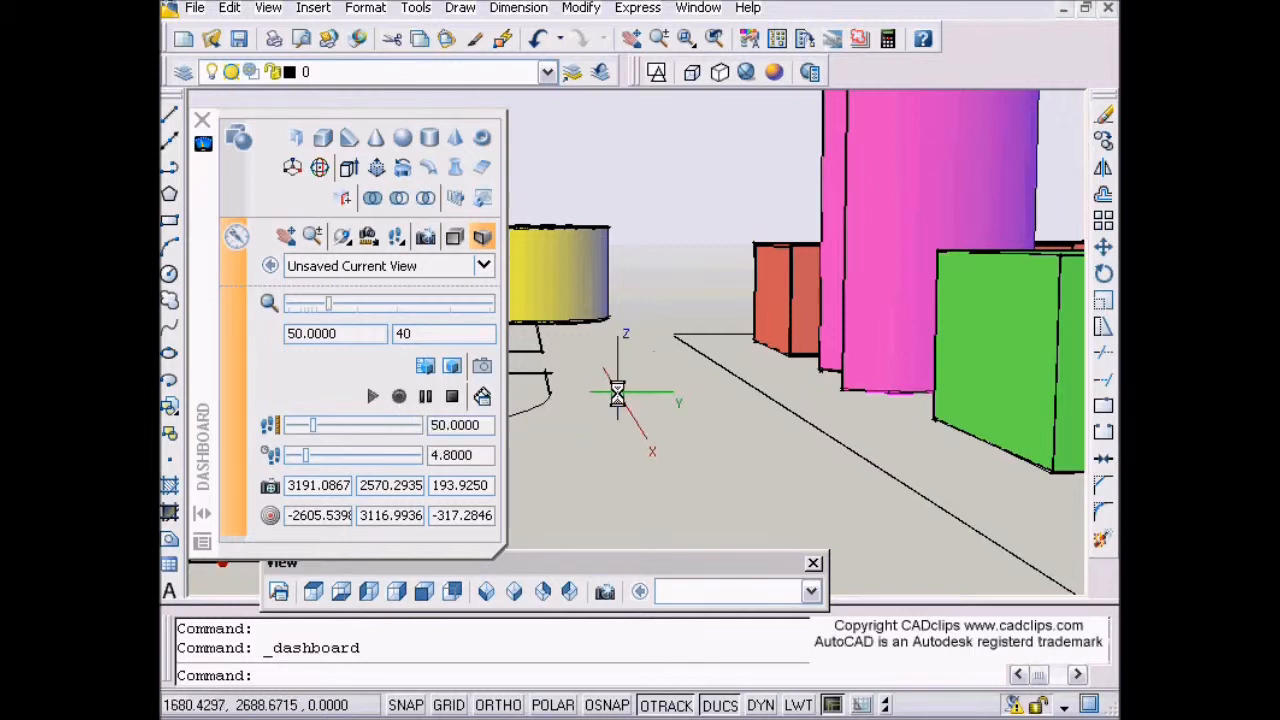
key("Escape")
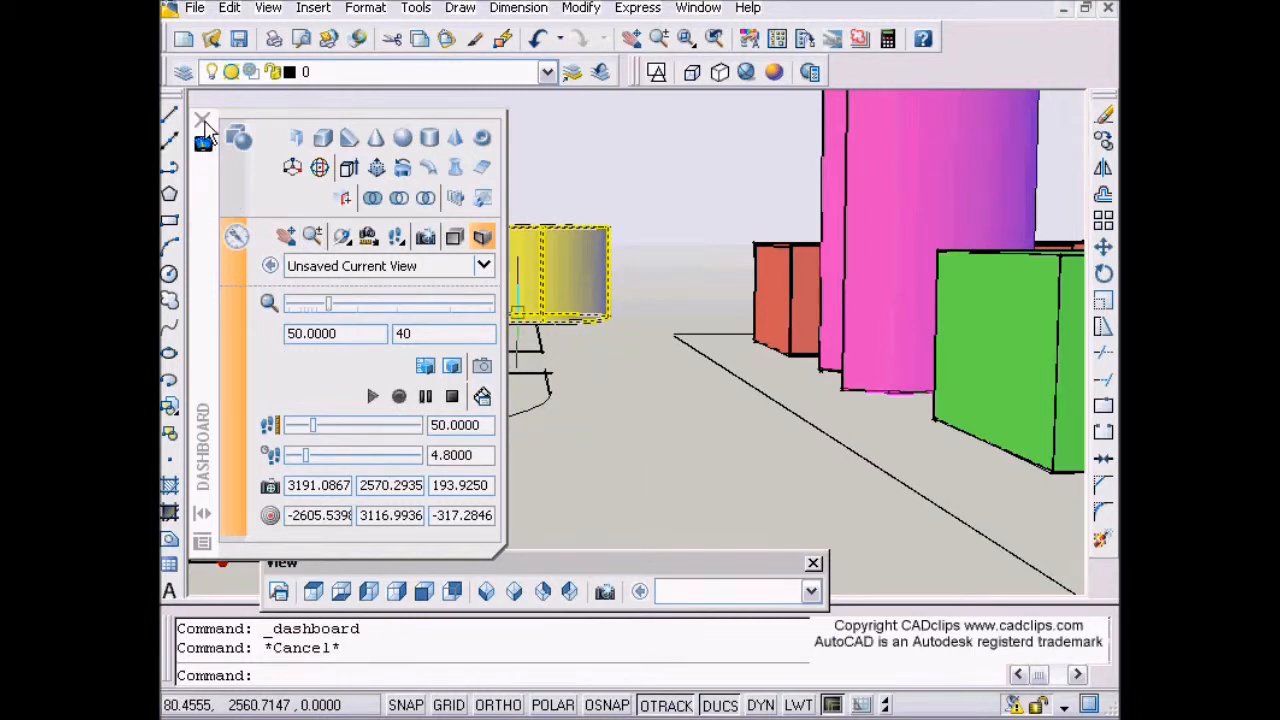
Step: Close the Dashboard palette and reframe the perspective view along the main street between the buildings
left_click(205, 122)
scroll(731, 394, "down", 4)
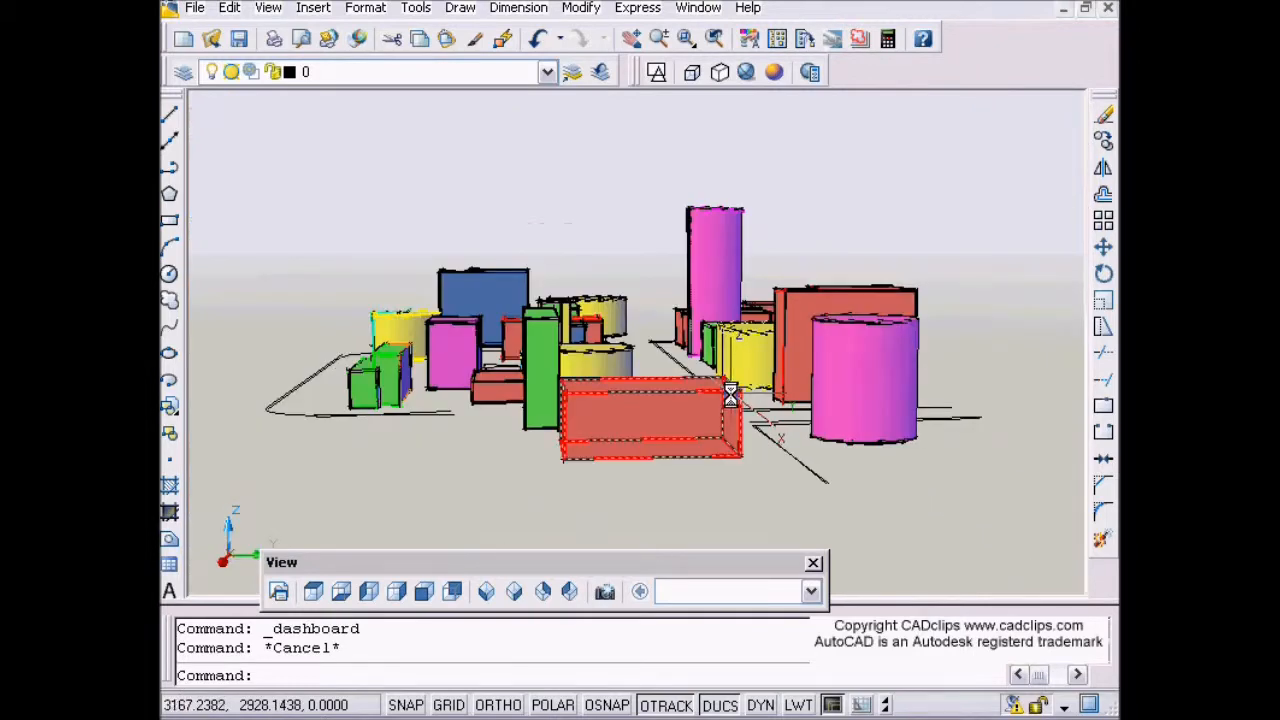
scroll(730, 394, "up", 5)
middle_click_drag(729, 394, 660, 354)
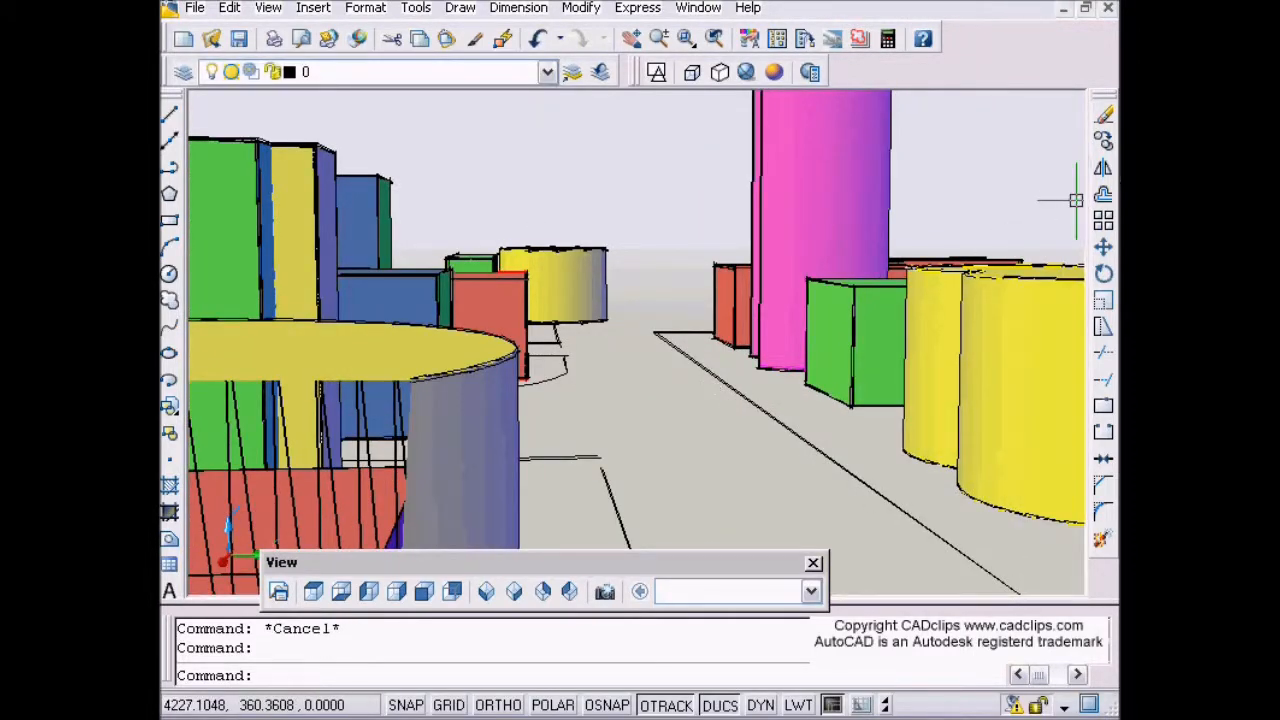